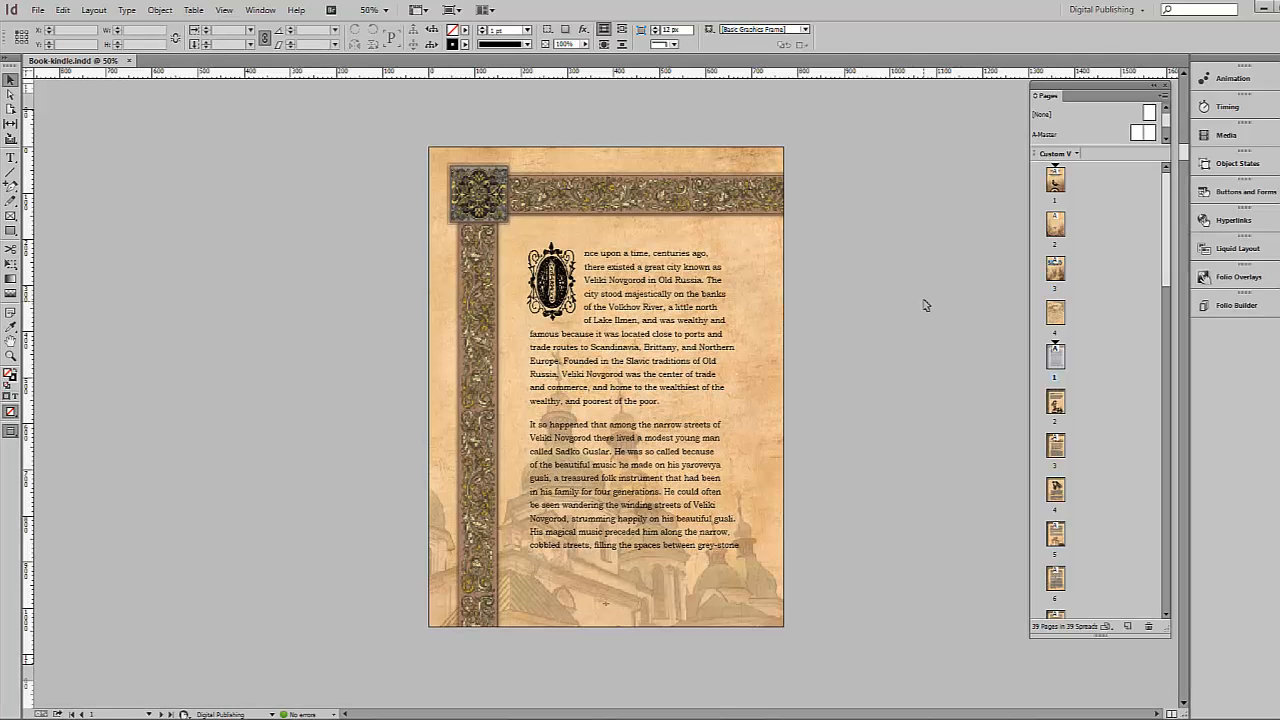
- Look through the illustrated page layouts of the Book-kindle.indd document
{"action": "scroll", "coordinate": [925, 305], "scroll_direction": "down", "scroll_amount": 20}
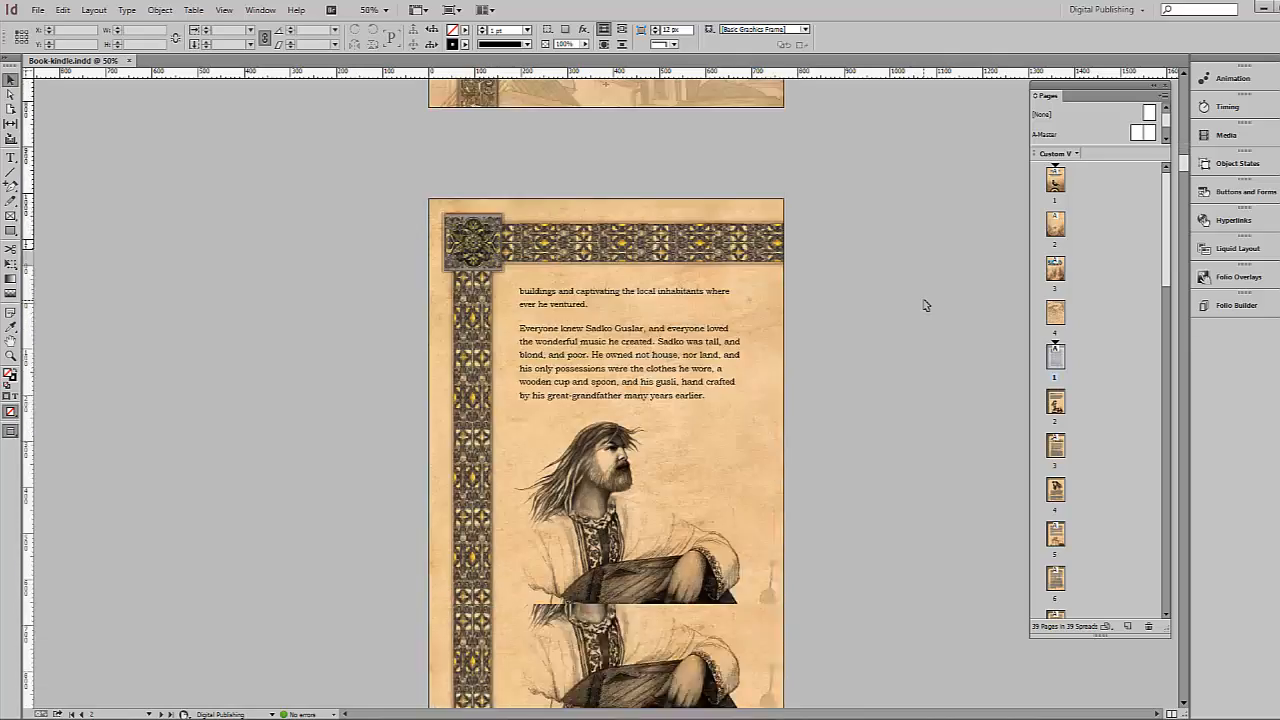
{"action": "scroll", "coordinate": [925, 305], "scroll_direction": "down", "scroll_amount": 20}
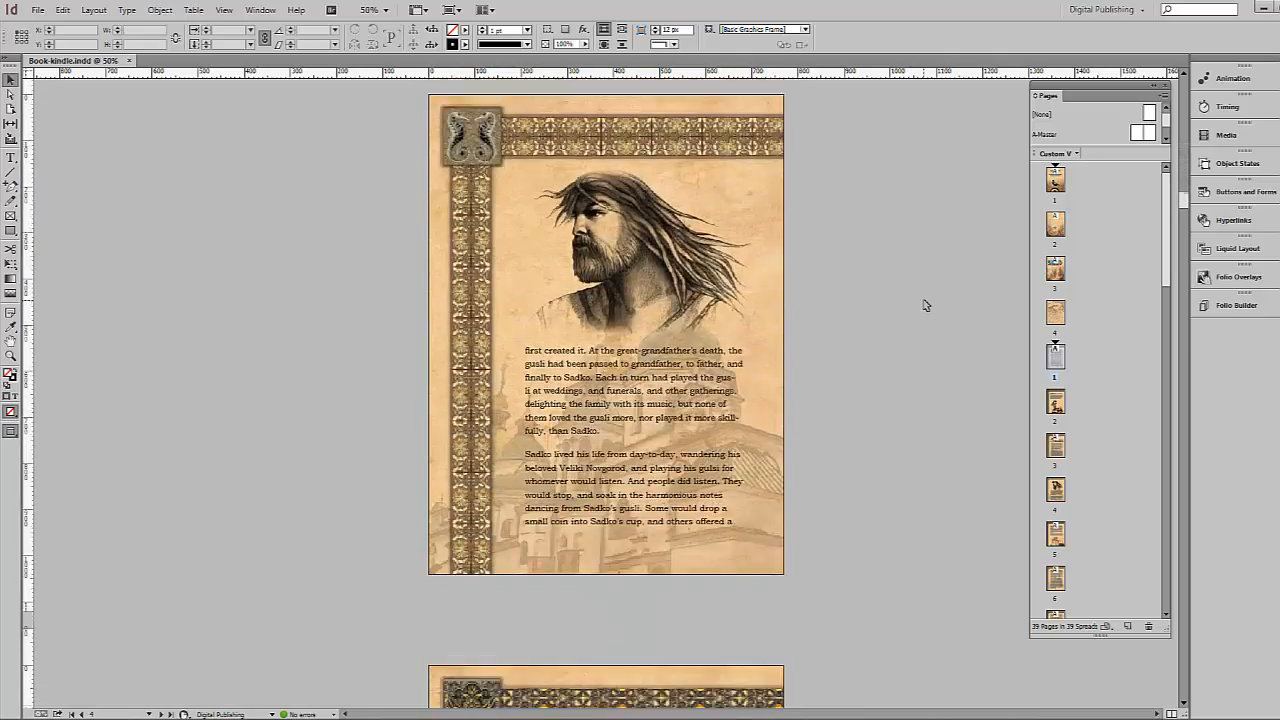
{"action": "scroll", "coordinate": [925, 305], "scroll_direction": "down", "scroll_amount": 20}
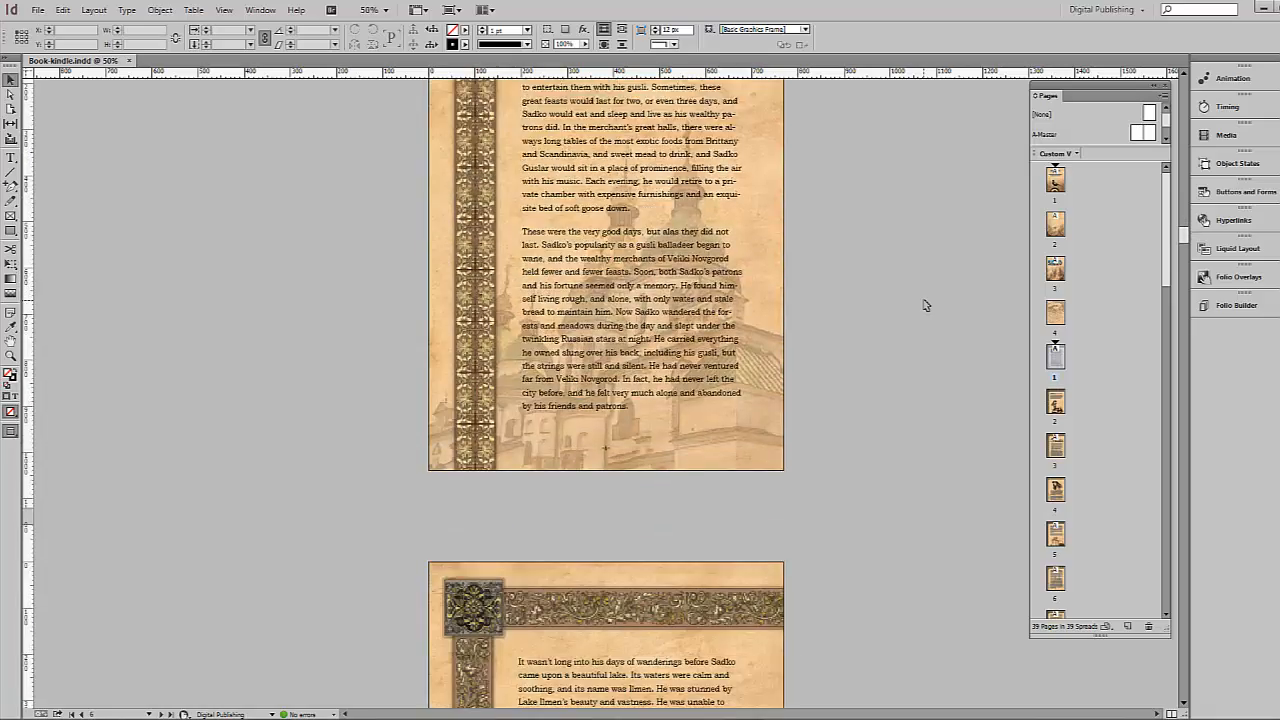
{"action": "scroll", "coordinate": [925, 305], "scroll_direction": "down", "scroll_amount": 20}
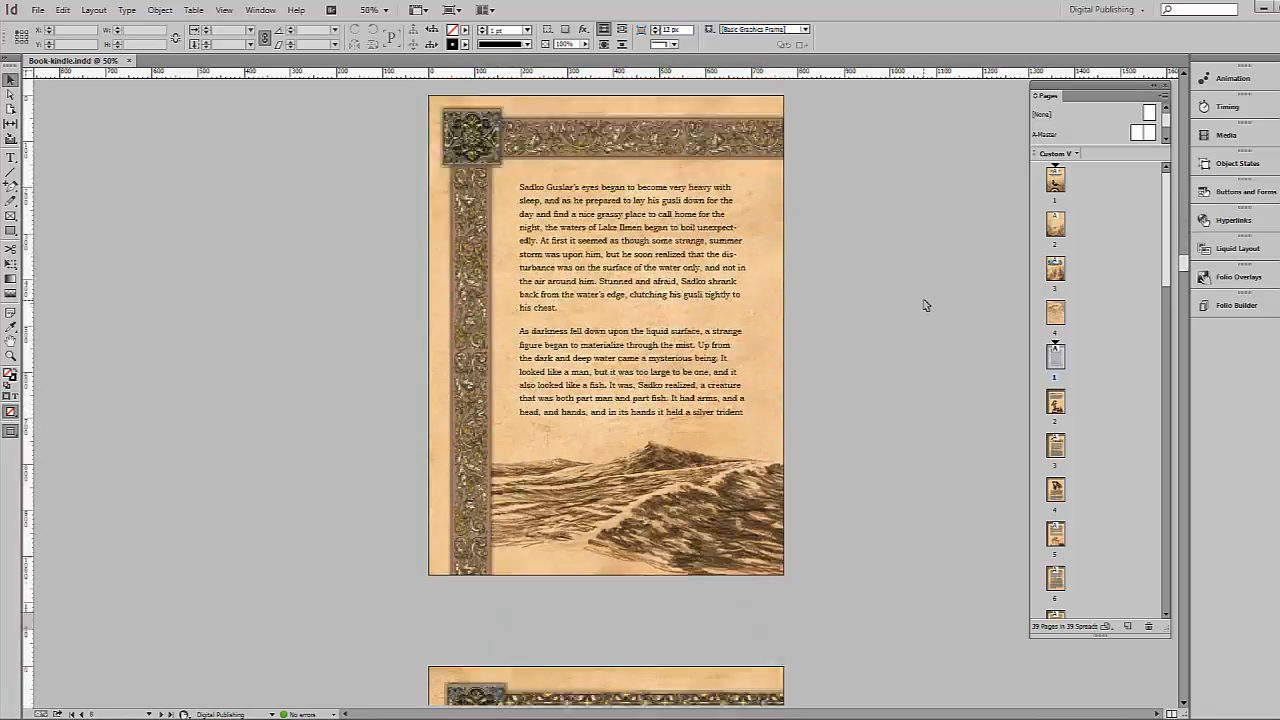
{"action": "scroll", "coordinate": [925, 305], "scroll_direction": "down", "scroll_amount": 20}
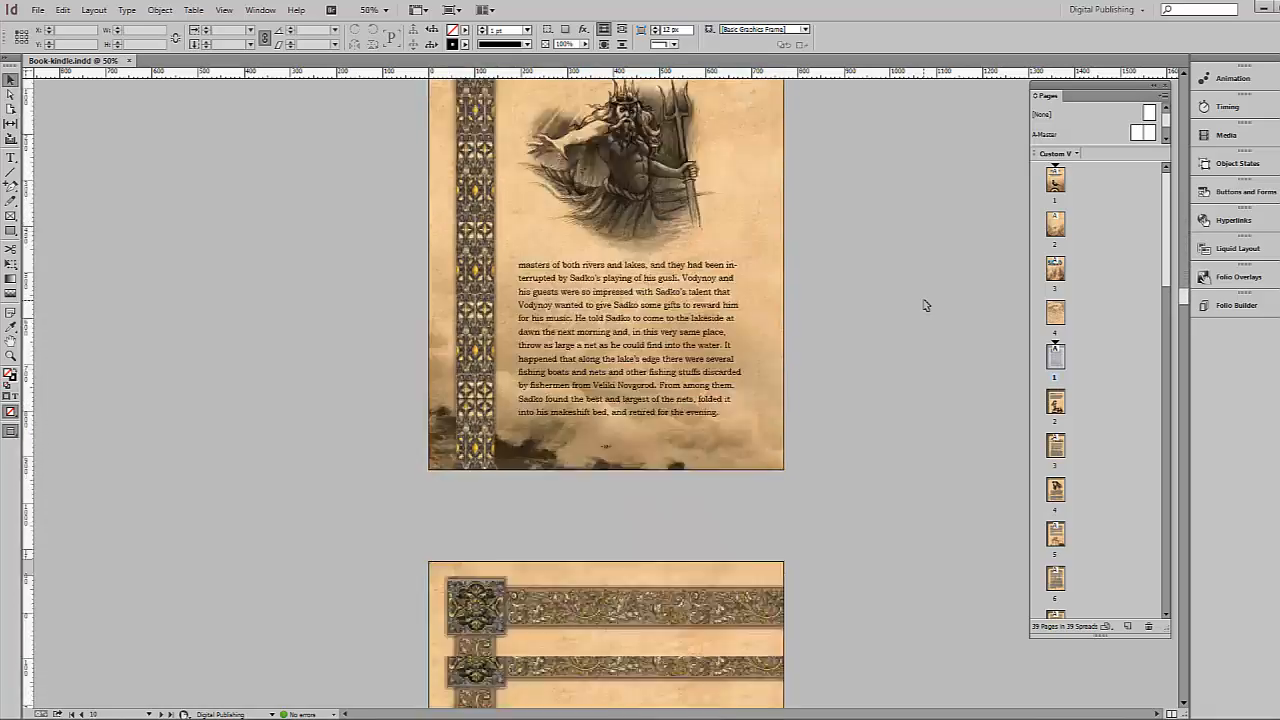
{"action": "scroll", "coordinate": [925, 305], "scroll_direction": "down", "scroll_amount": 20}
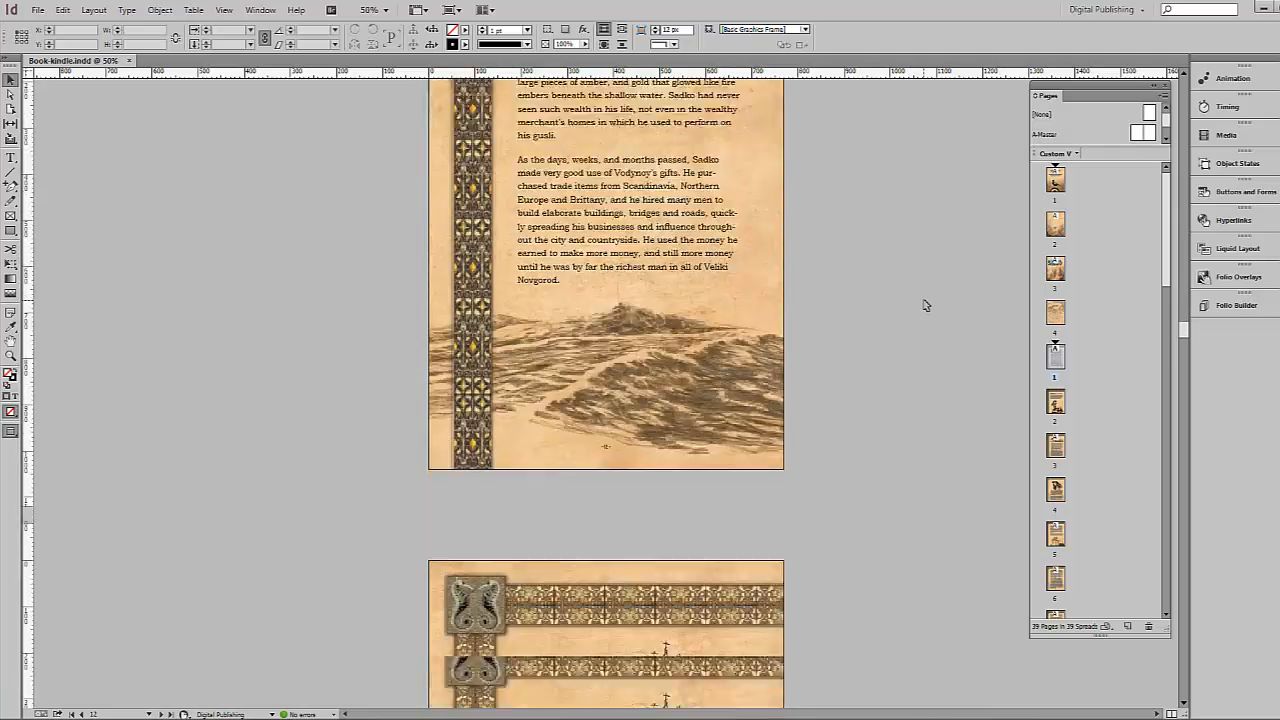
{"action": "scroll", "coordinate": [925, 305], "scroll_direction": "down", "scroll_amount": 10}
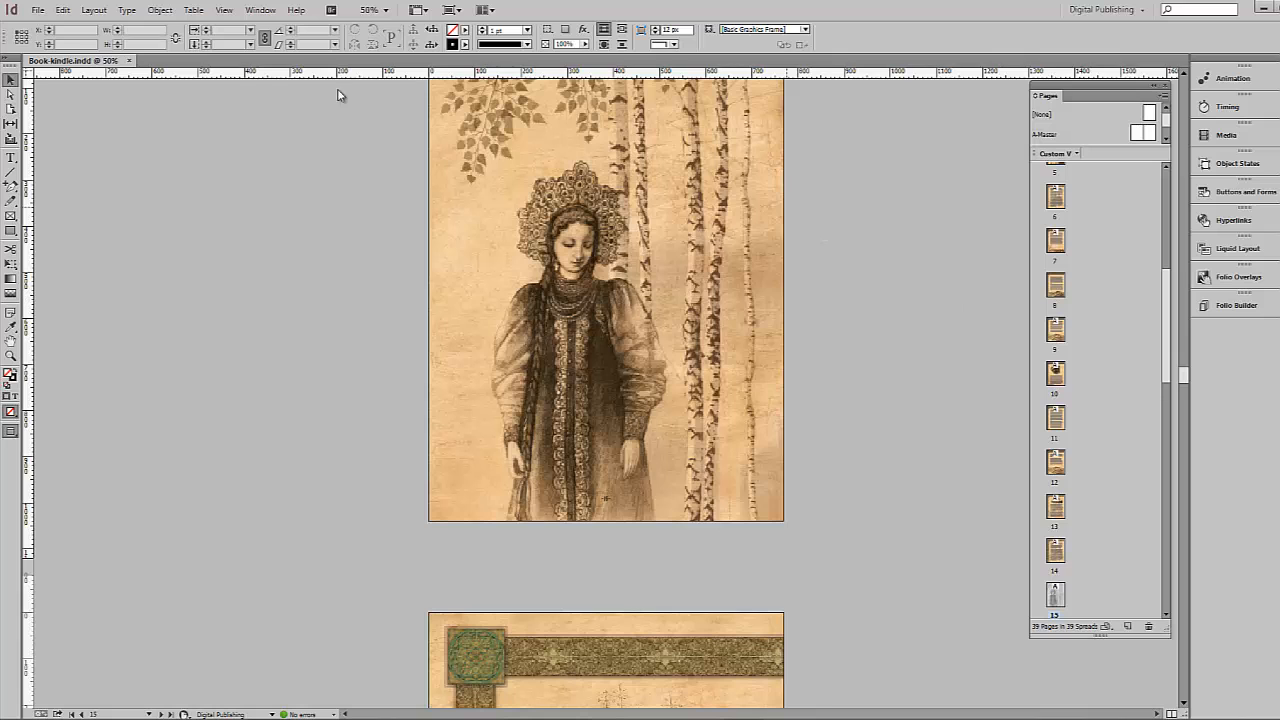
- Set up an export of the book under the file name kindle in Adobe PDF (Print) format
{"action": "left_click", "coordinate": [38, 14]}
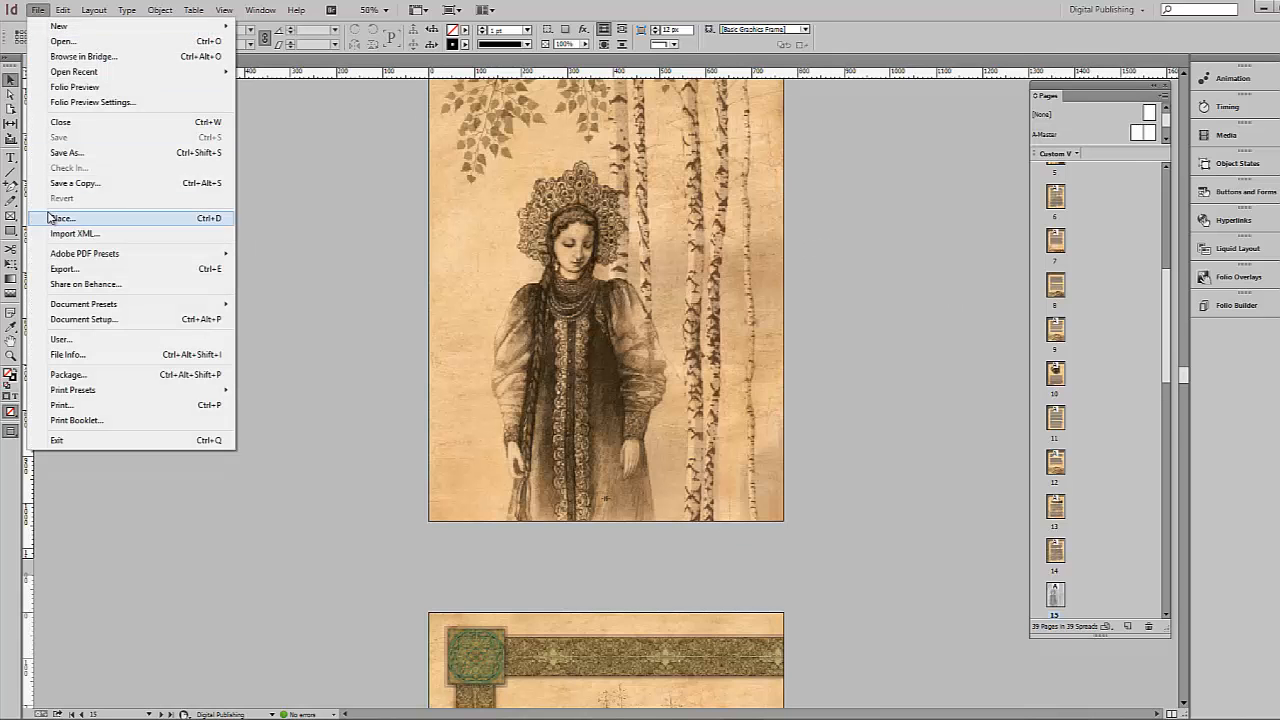
{"action": "left_click", "coordinate": [185, 268]}
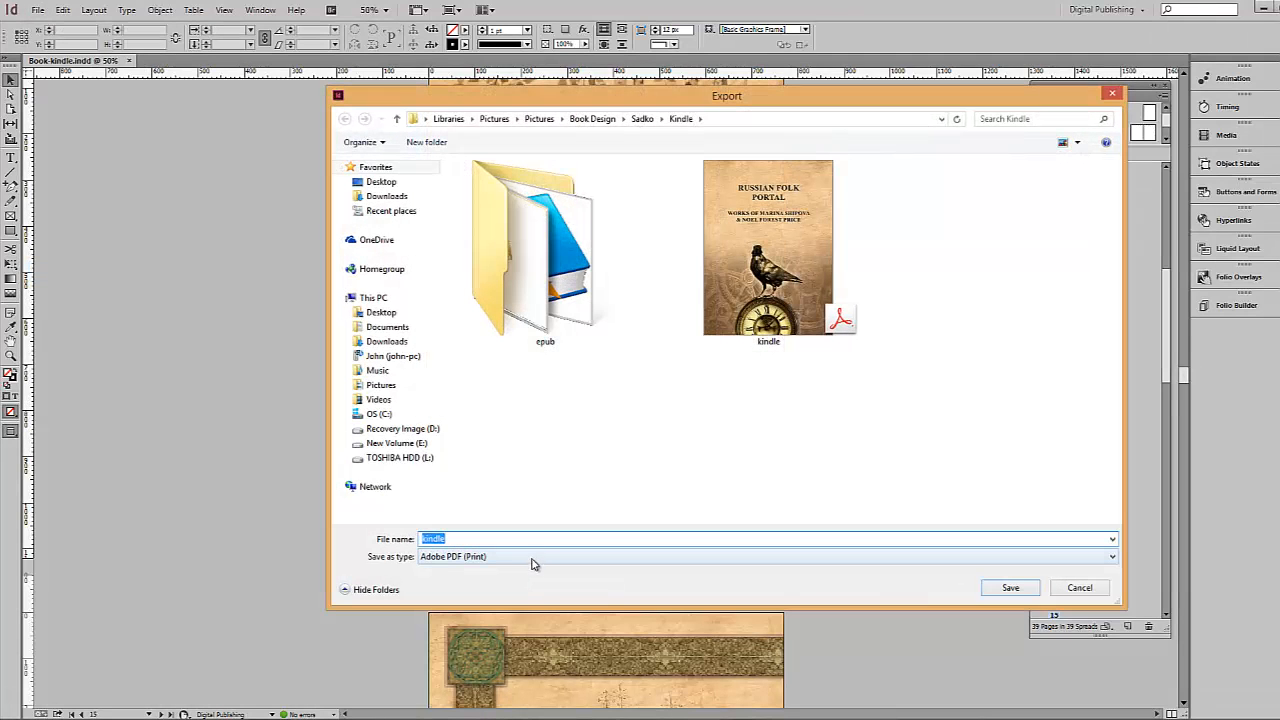
{"action": "left_click", "coordinate": [531, 557]}
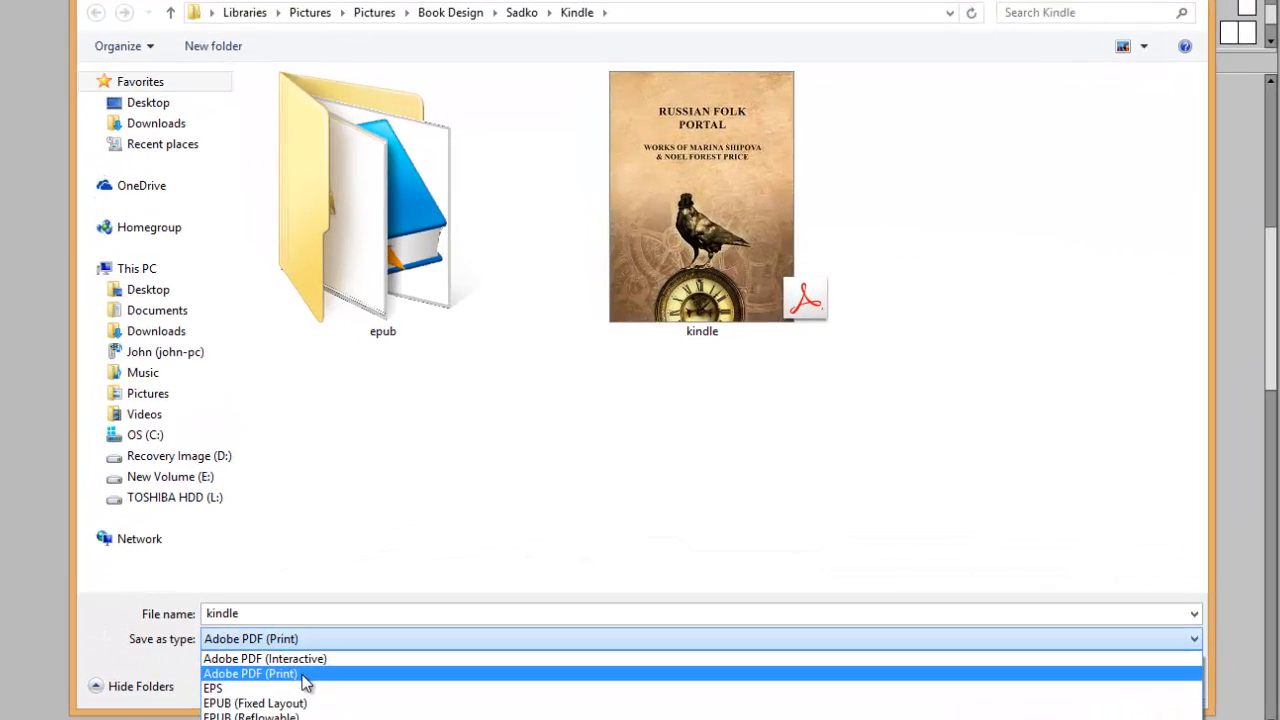
{"action": "left_click", "coordinate": [488, 582]}
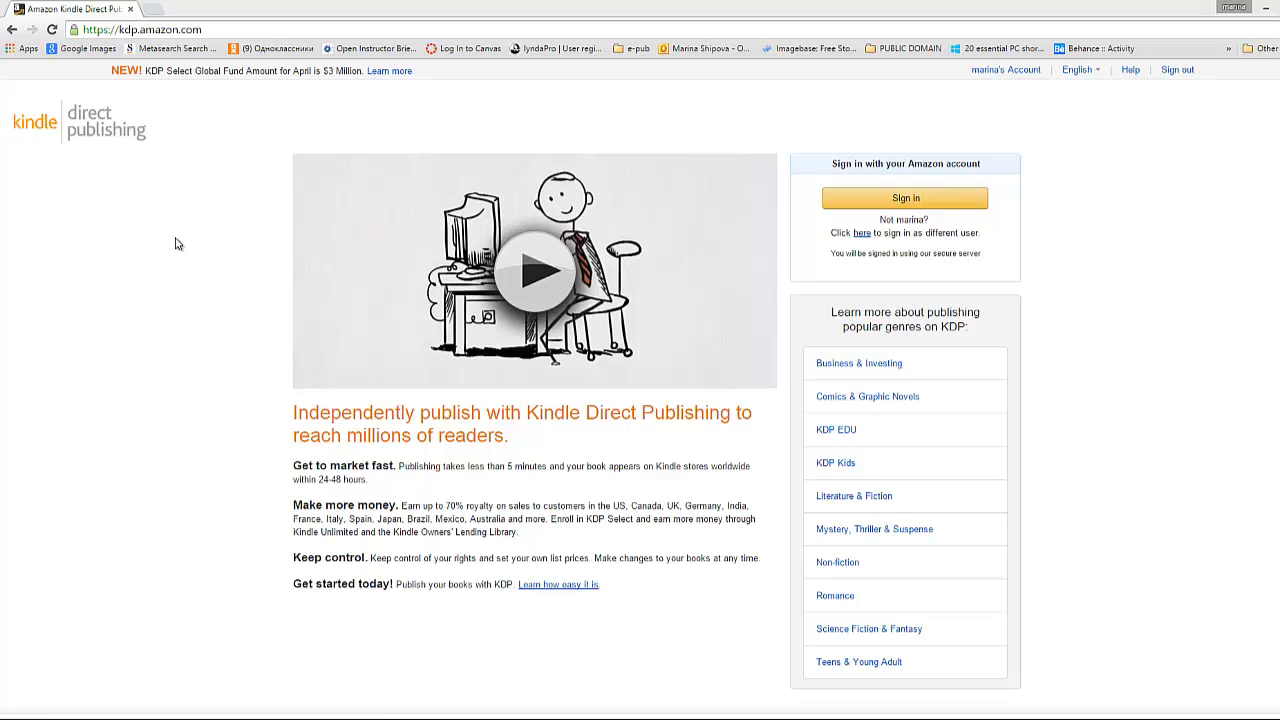
- Switch to the Kindle Direct Publishing website and open its Comics & Graphic Novels information
{"action": "left_click", "coordinate": [890, 405]}
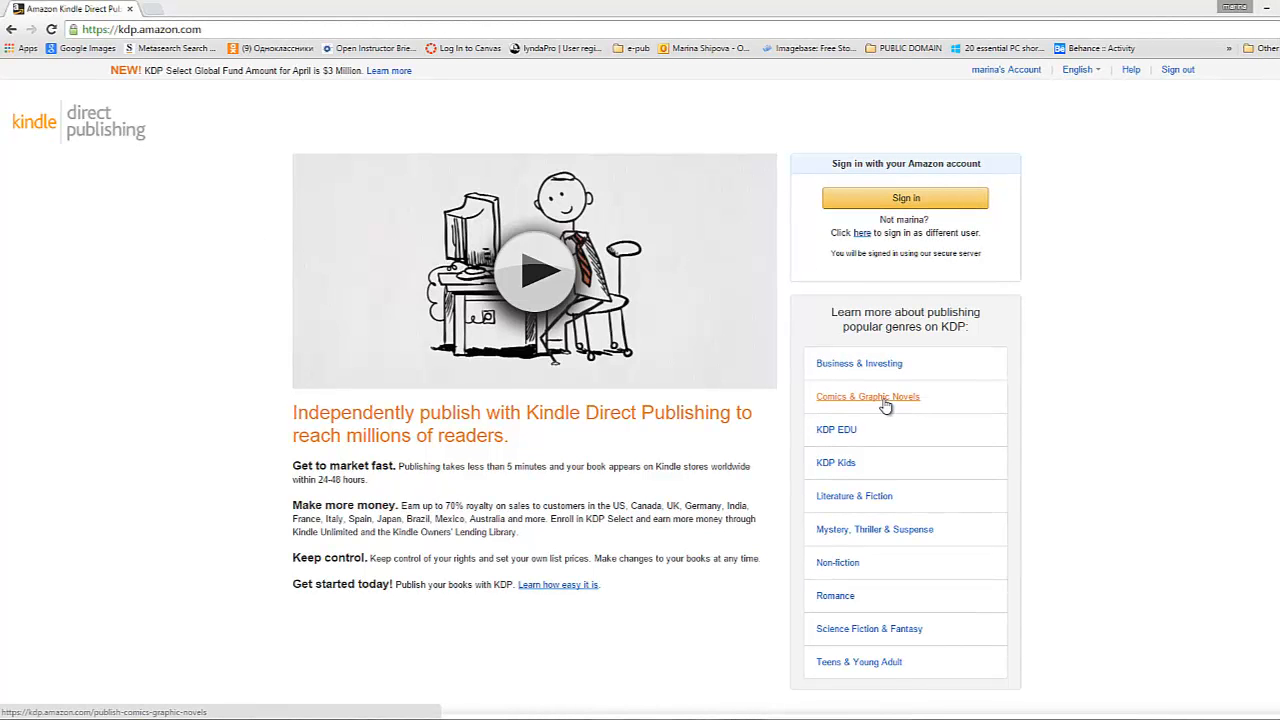
{"action": "left_click", "coordinate": [1052, 507]}
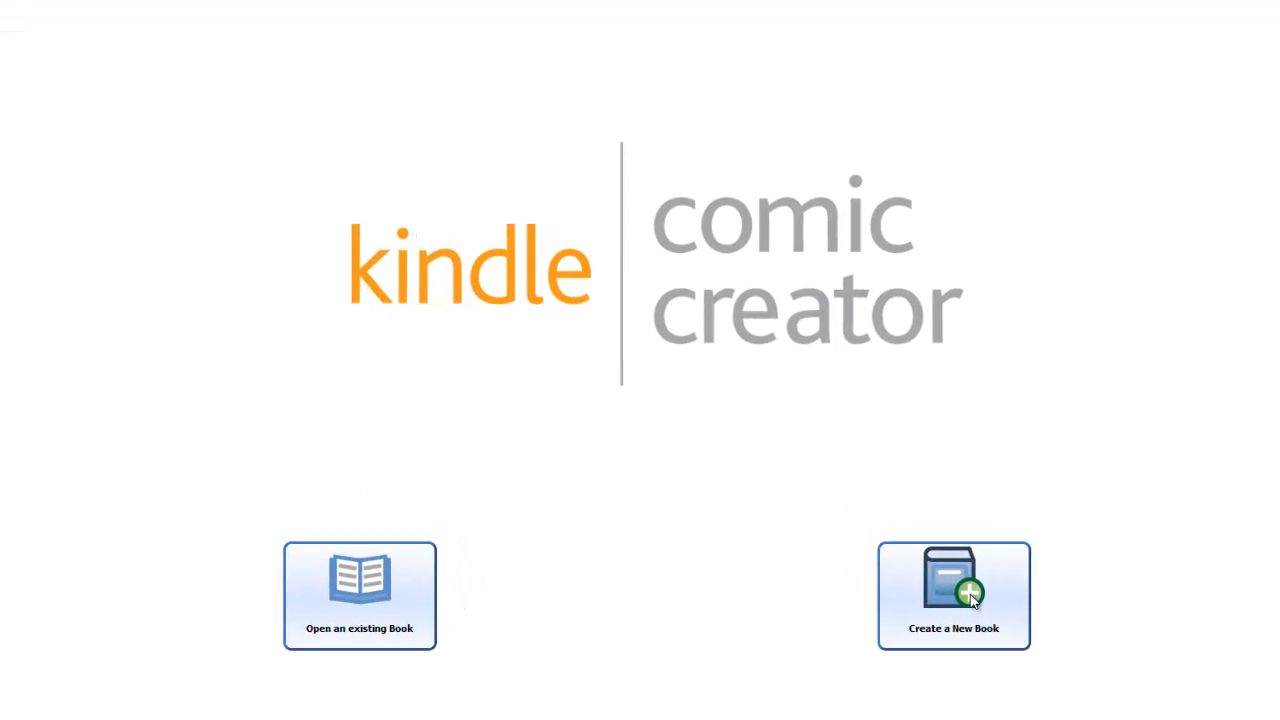
- Create a new book in Kindle Comic Creator with English language, no Kindle Panel View and portrait orientation
{"action": "left_click", "coordinate": [972, 598]}
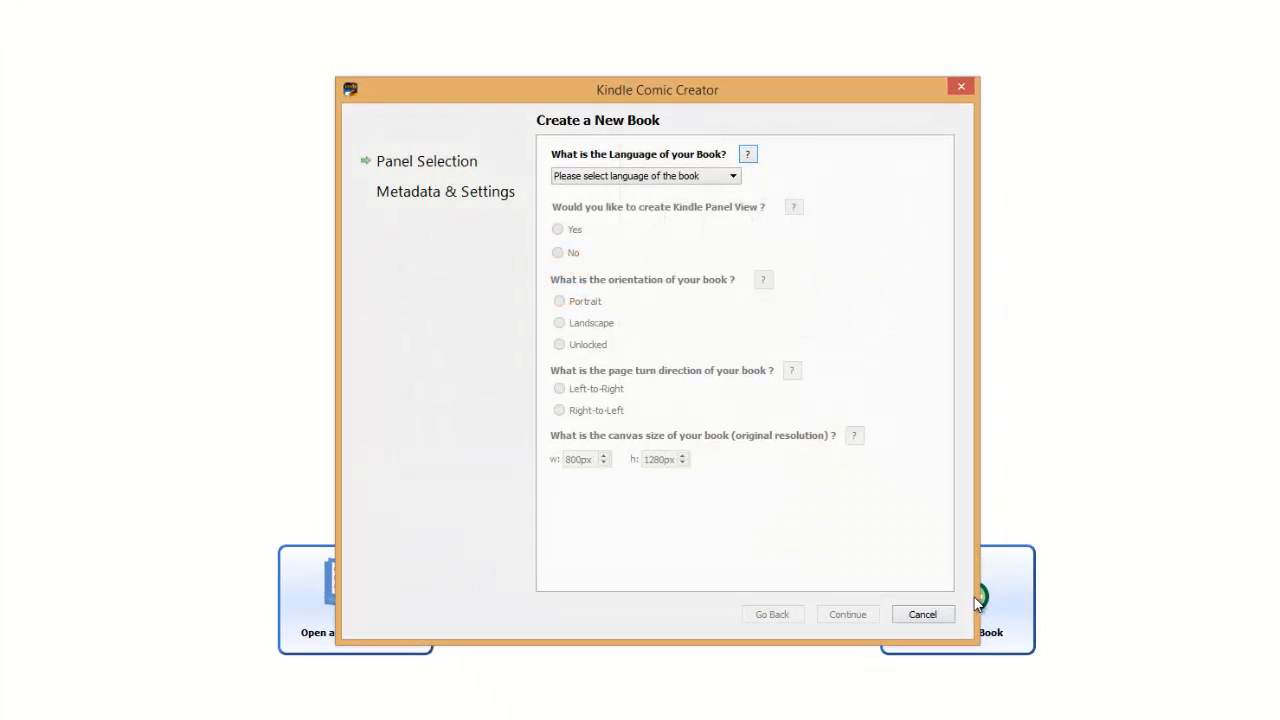
{"action": "left_click", "coordinate": [733, 180]}
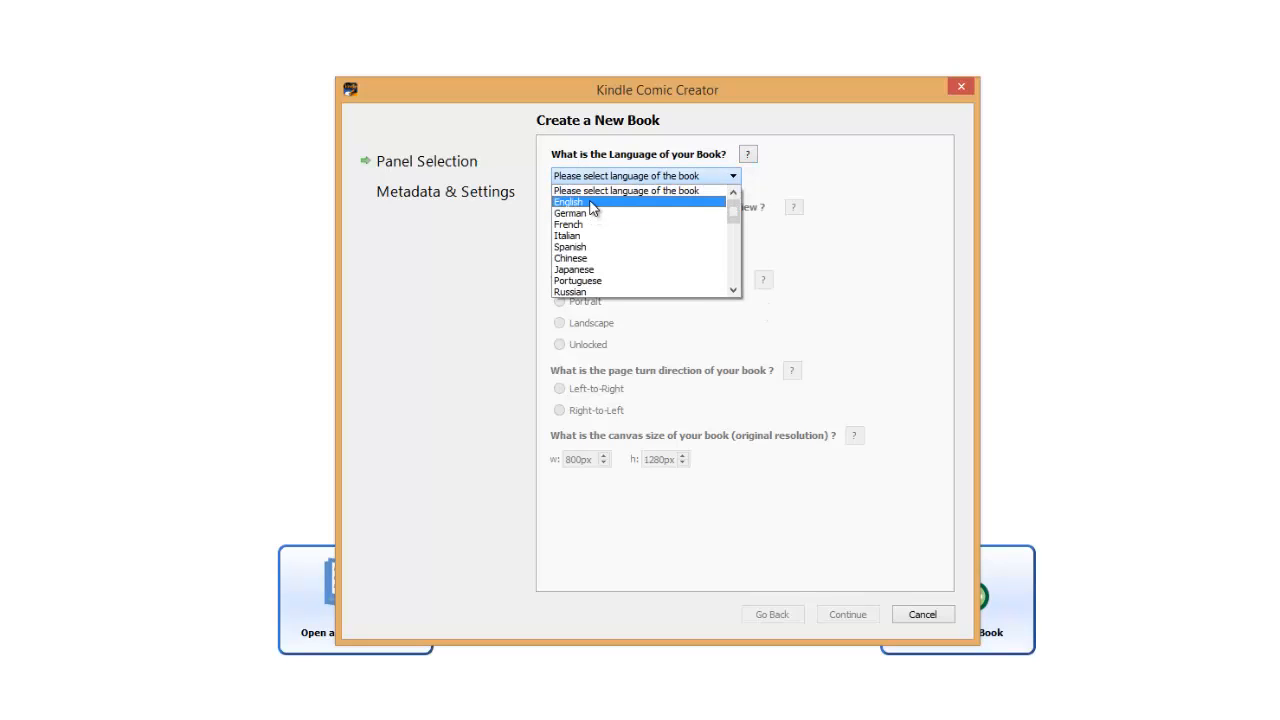
{"action": "left_click", "coordinate": [591, 203]}
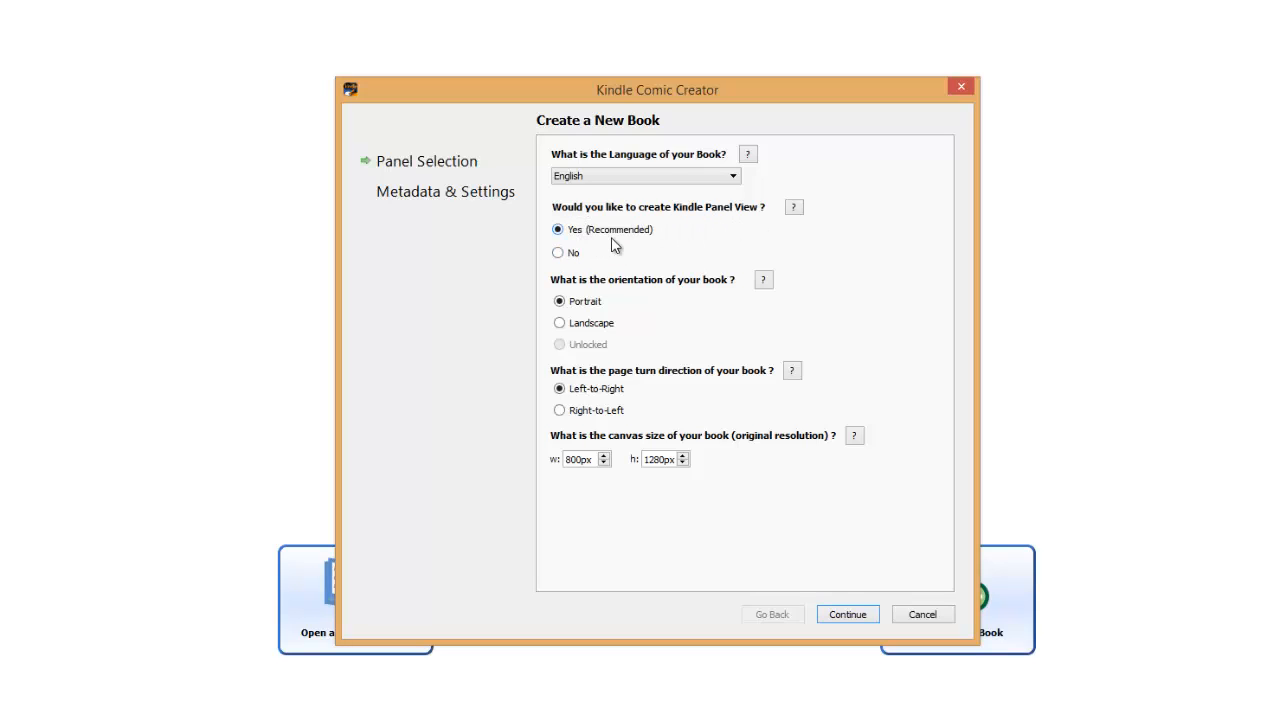
{"action": "left_click", "coordinate": [558, 253]}
{"action": "left_click", "coordinate": [561, 303]}
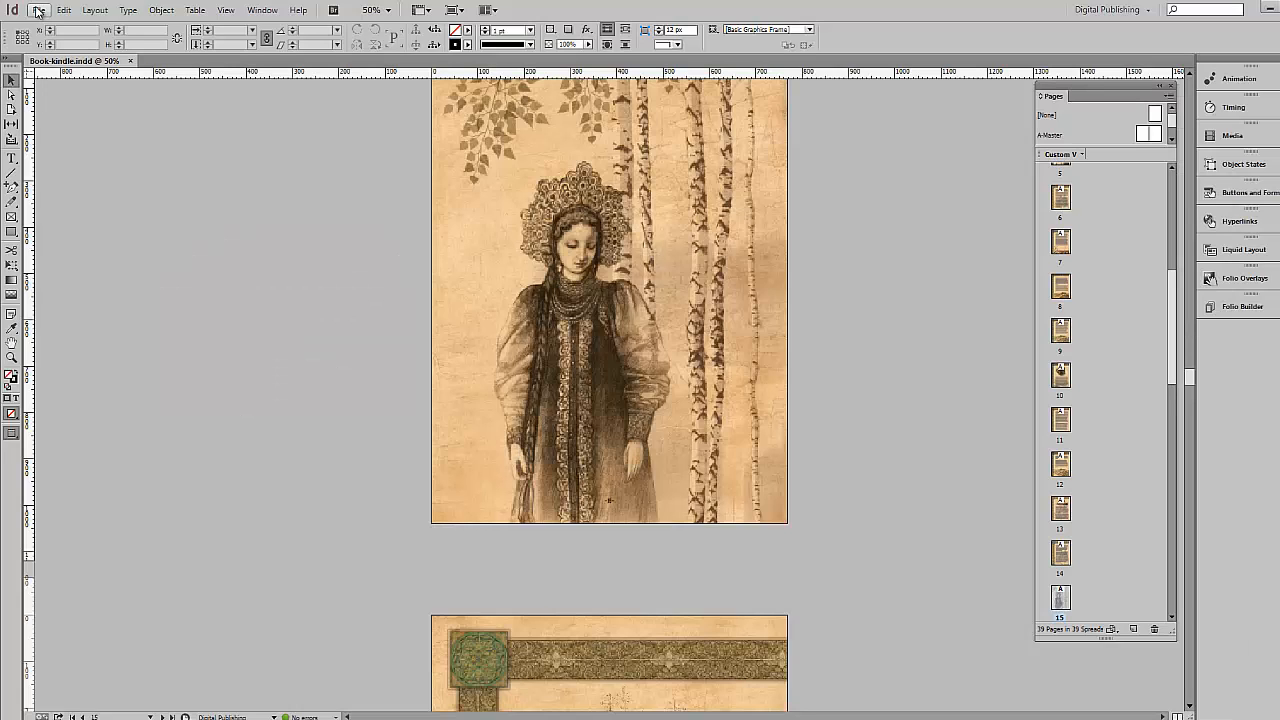
- Switch to InDesign and check the book's page width and height in Document Setup
{"action": "left_click", "coordinate": [37, 12]}
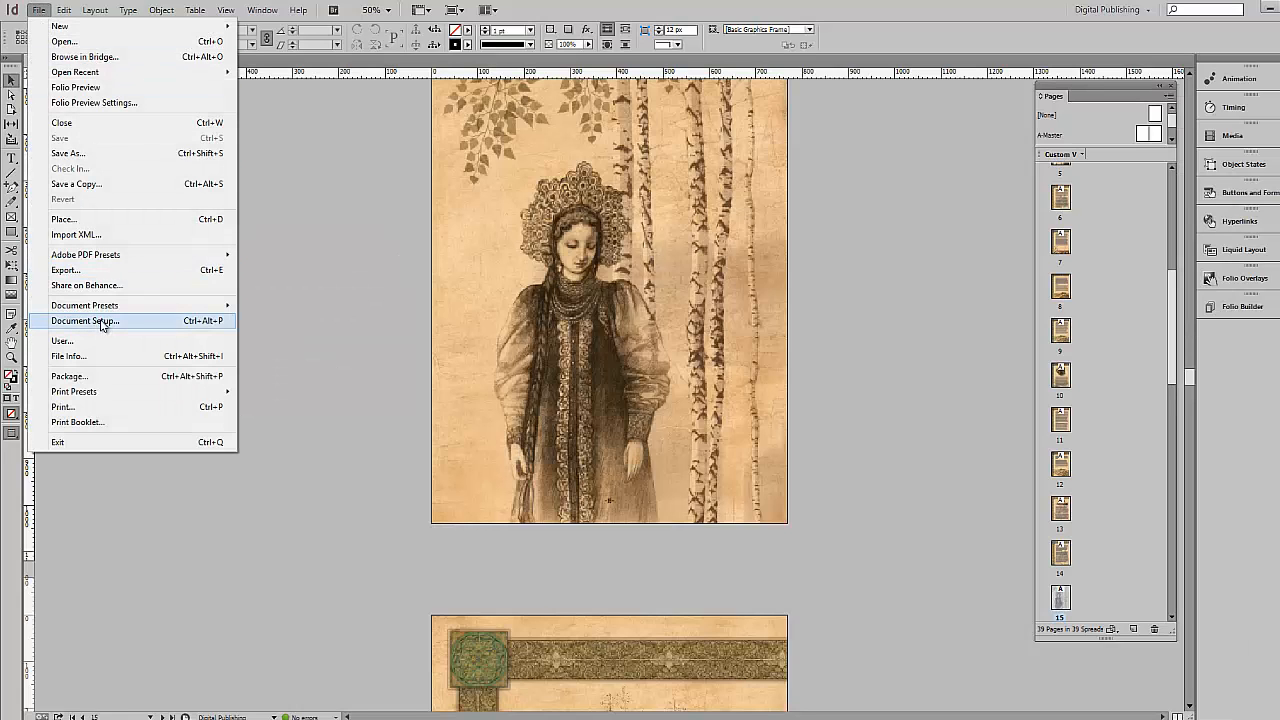
{"action": "left_click", "coordinate": [104, 321]}
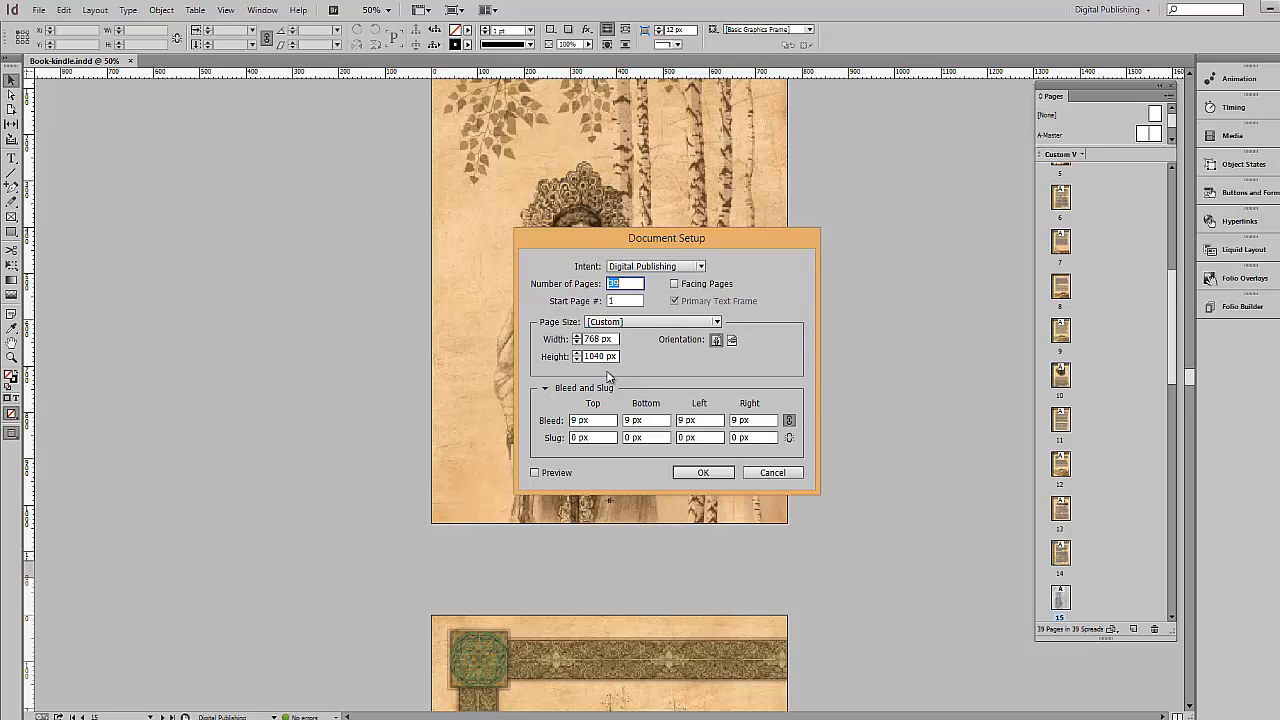
{"action": "left_click", "coordinate": [772, 474]}
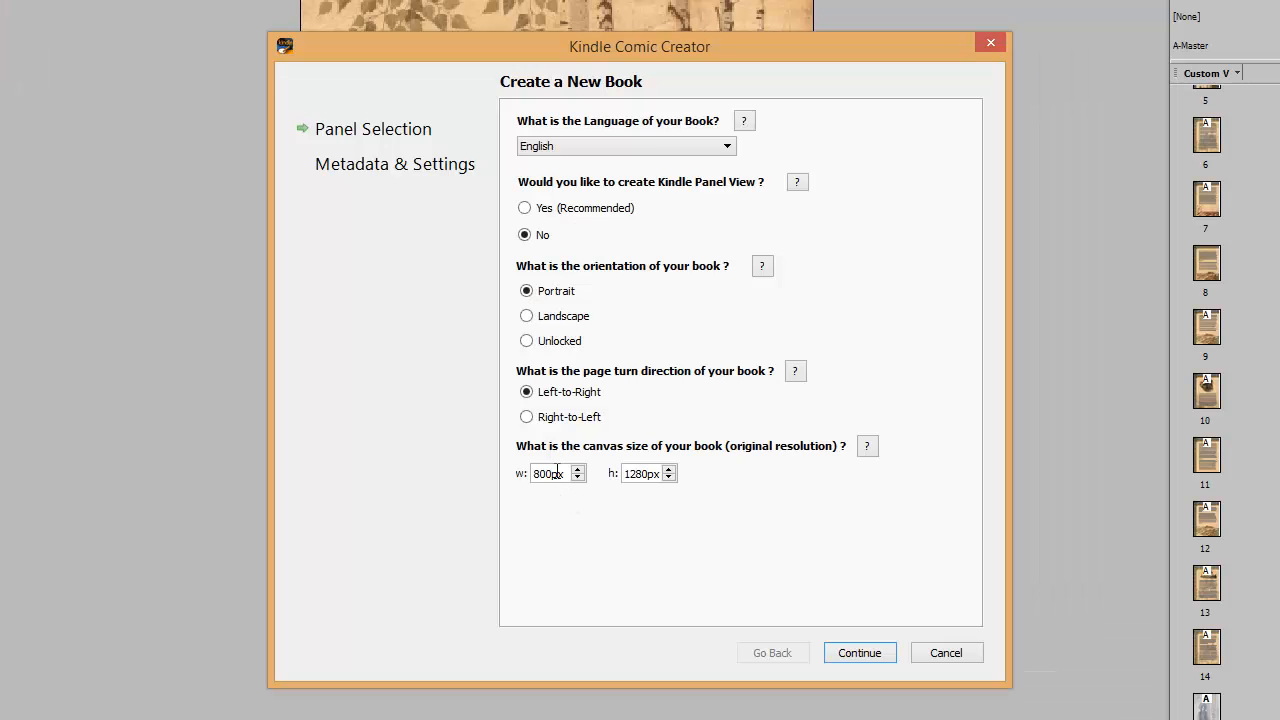
- Back in Kindle Comic Creator, set the canvas size to 768 by 1040 px and continue to the metadata settings
{"action": "double_click", "coordinate": [552, 470]}
{"action": "type", "text": "768"}
{"action": "left_click_drag", "start_coordinate": [652, 478], "coordinate": [586, 481]}
{"action": "type", "text": "1040"}
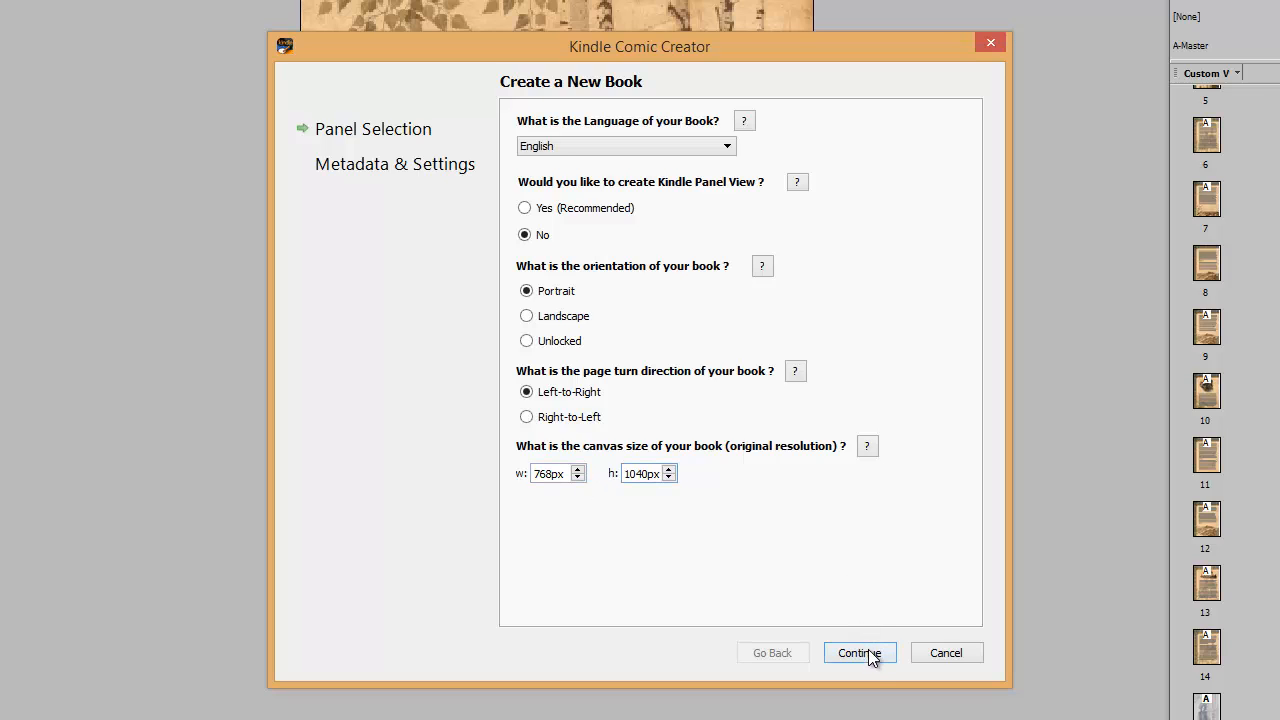
{"action": "left_click", "coordinate": [868, 654]}
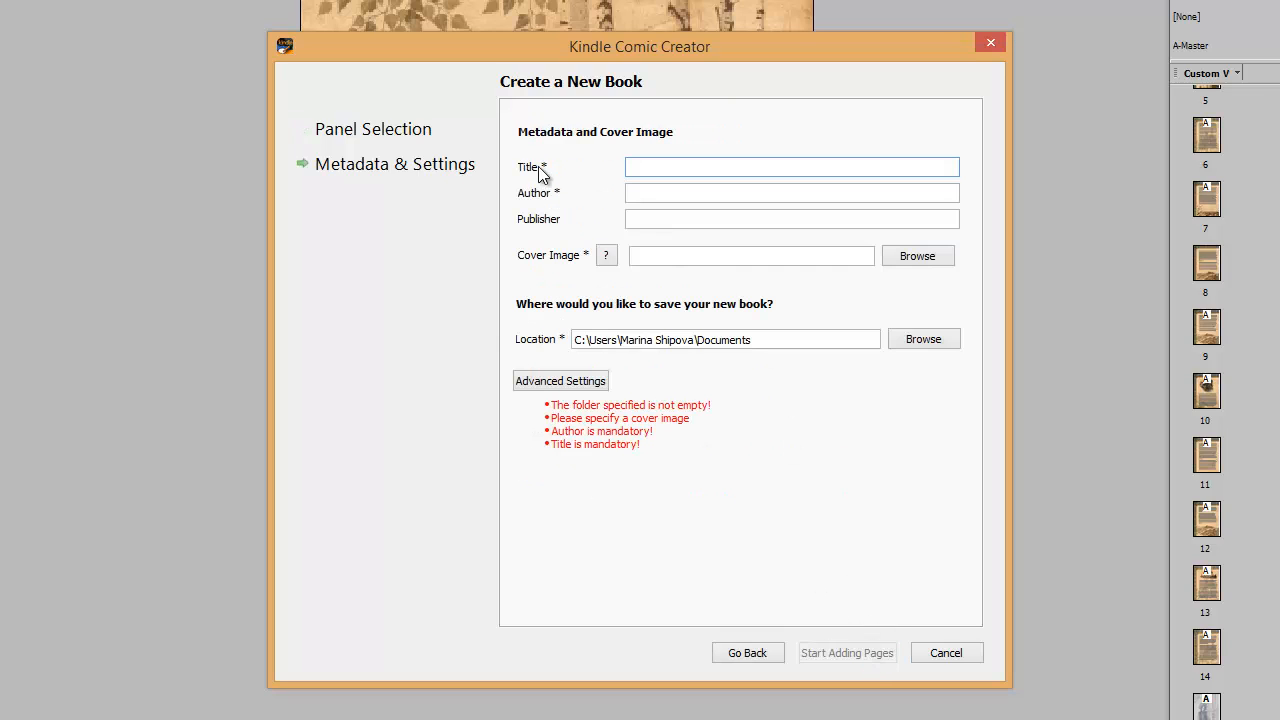
- Enter the title Sadko, the author's full name and the publisher Running Dog Studios
{"action": "left_click", "coordinate": [708, 169]}
{"action": "type", "text": "S"}
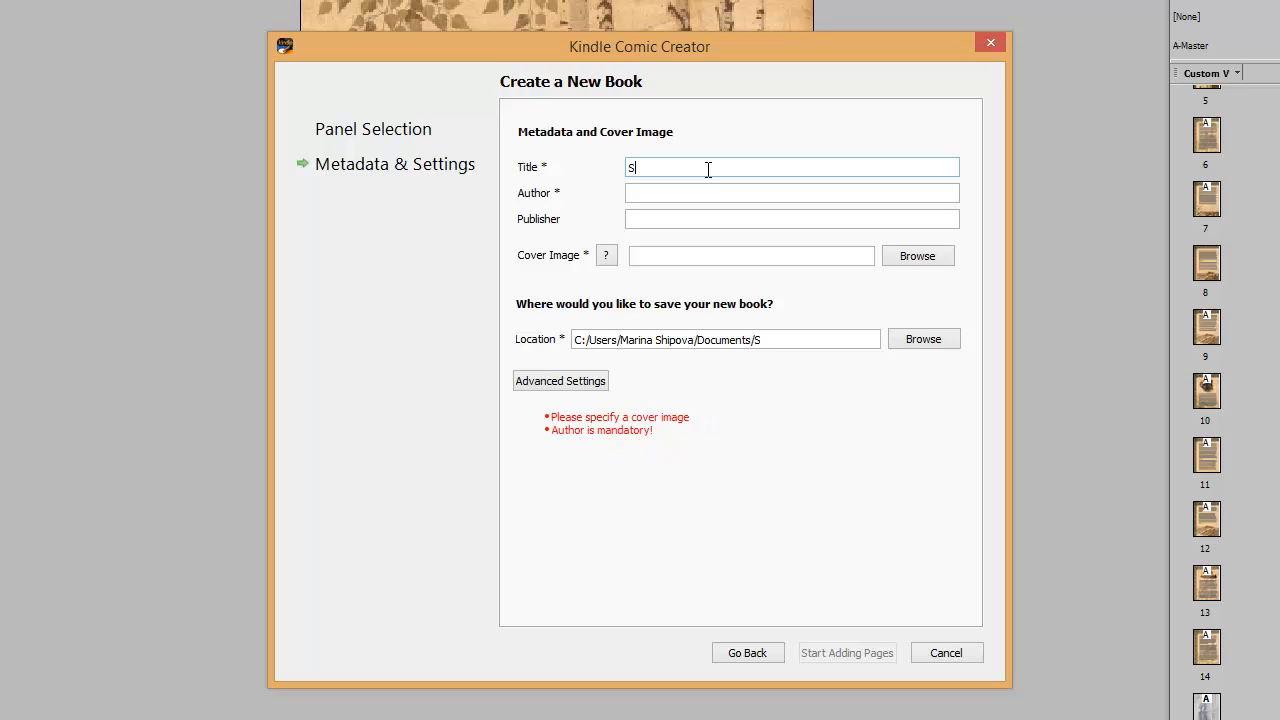
{"action": "type", "text": "adko"}
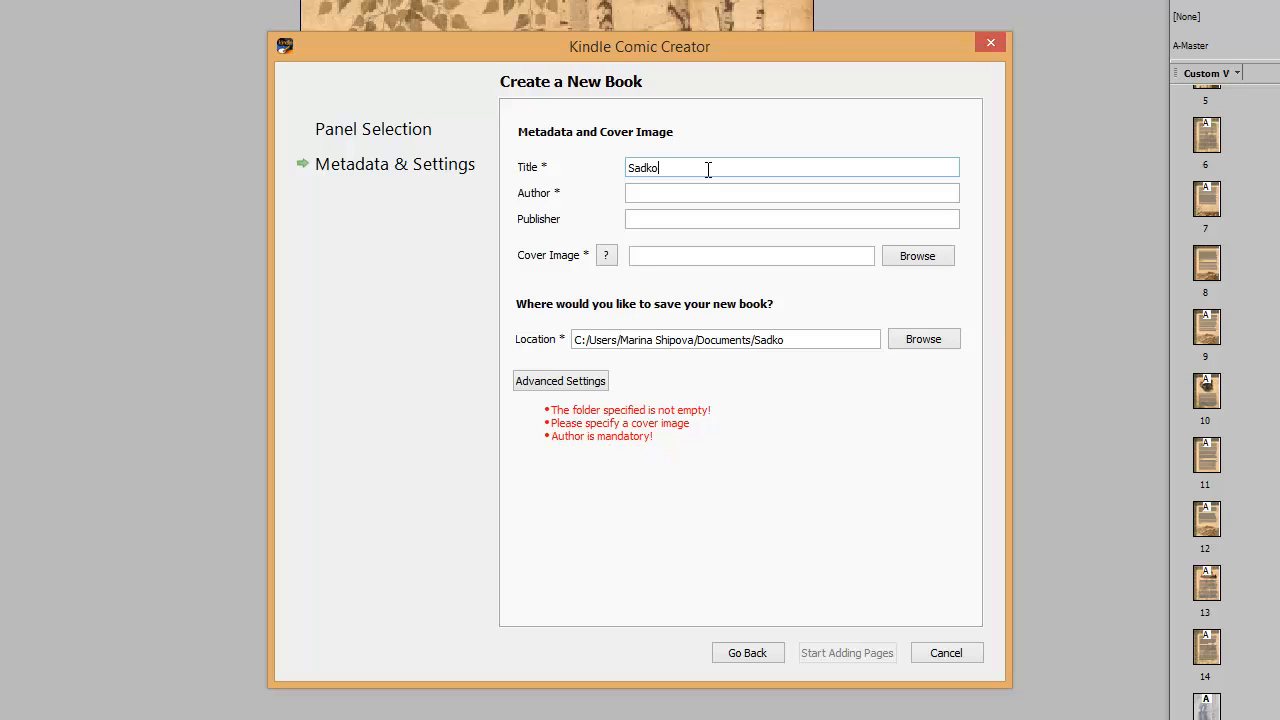
{"action": "left_click", "coordinate": [659, 193]}
{"action": "type", "text": "Marina Shipova"}
{"action": "left_click", "coordinate": [659, 220]}
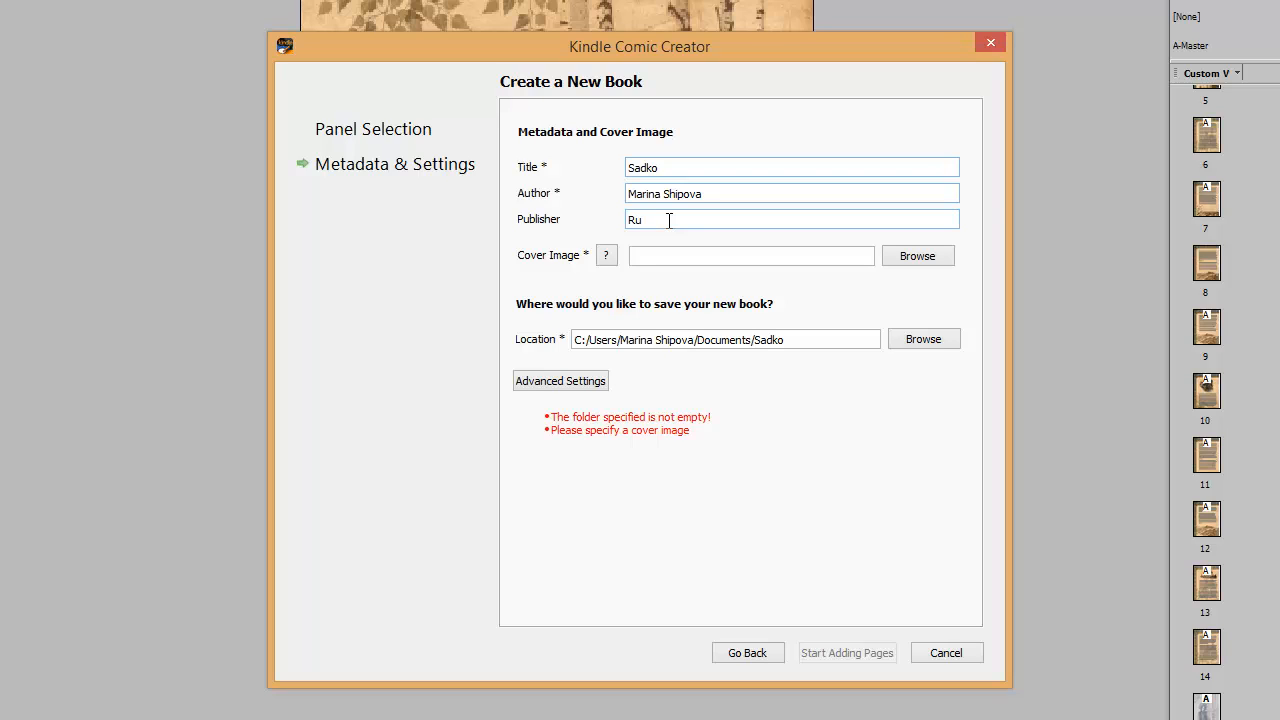
{"action": "type", "text": "Running Dog Studios"}
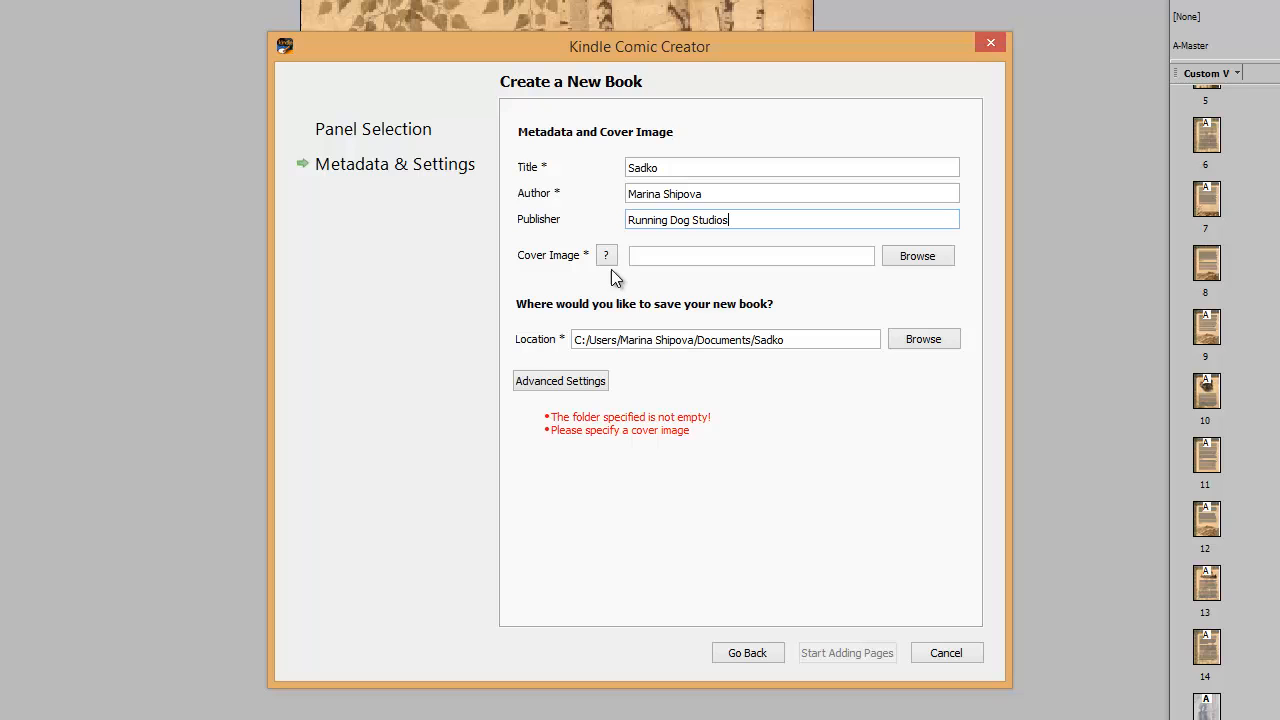
- Choose the Cover image from the final text folder as the book's cover
{"action": "left_click", "coordinate": [910, 255]}
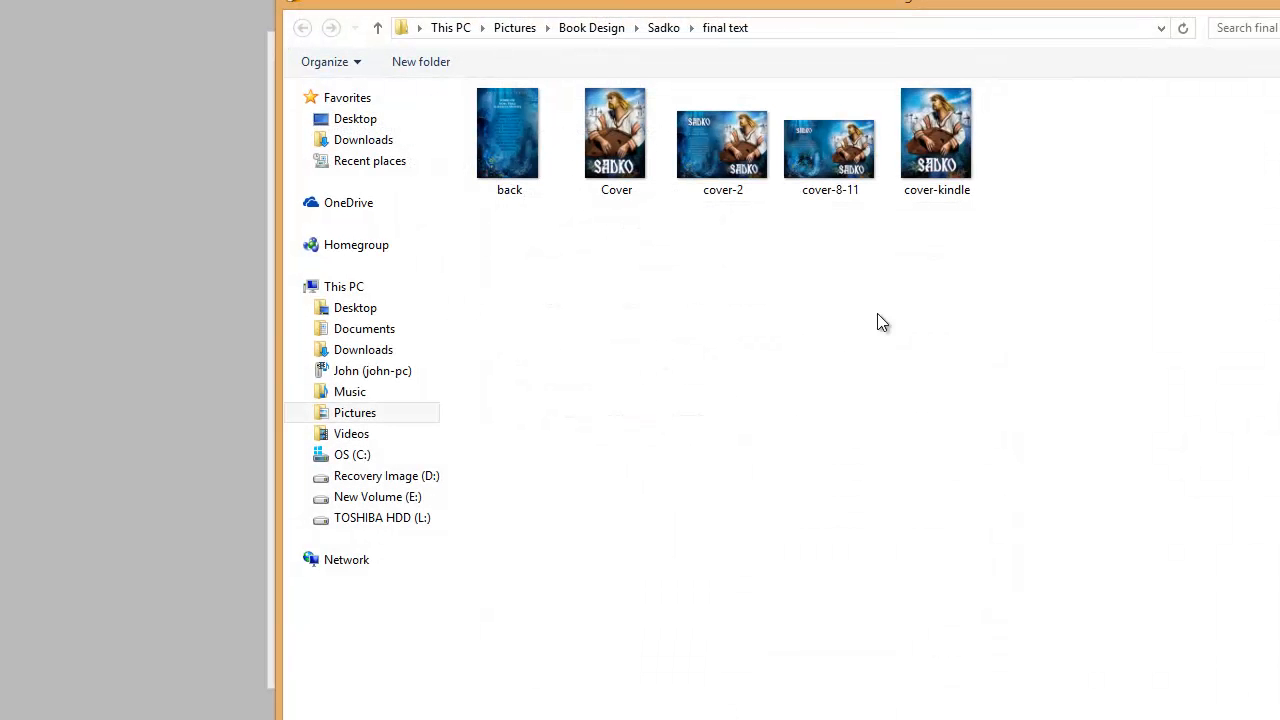
{"action": "left_click", "coordinate": [617, 130]}
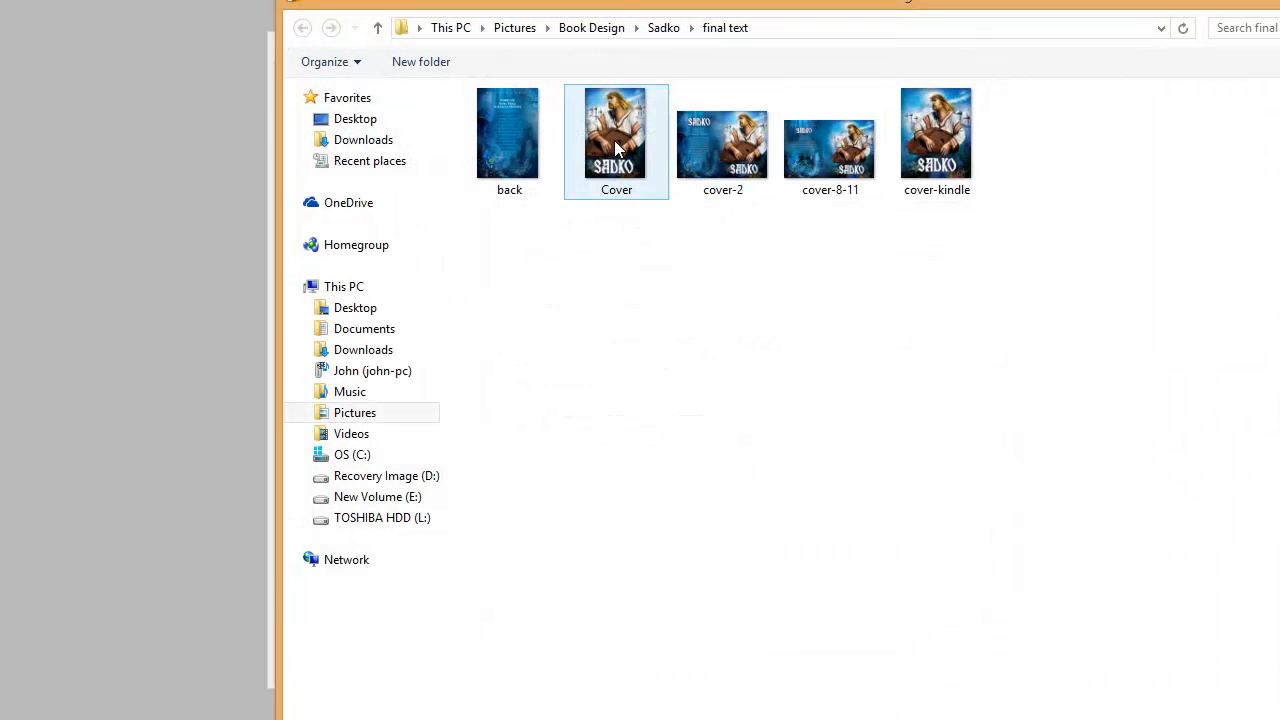
{"action": "left_click", "coordinate": [1034, 706]}
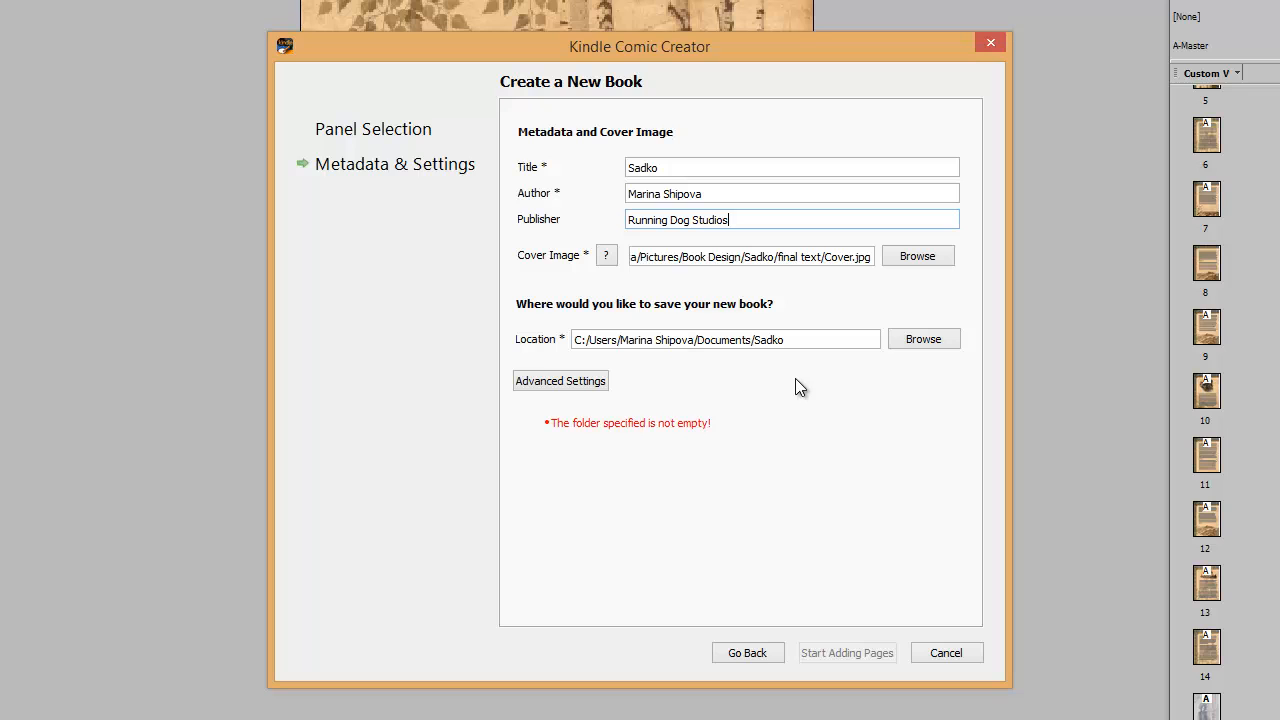
- Create a folder named comic creator inside the Kindle folder and select it as the book's save location
{"action": "left_click", "coordinate": [921, 340]}
{"action": "right_click", "coordinate": [636, 253]}
{"action": "mouse_move", "coordinate": [700, 417]}
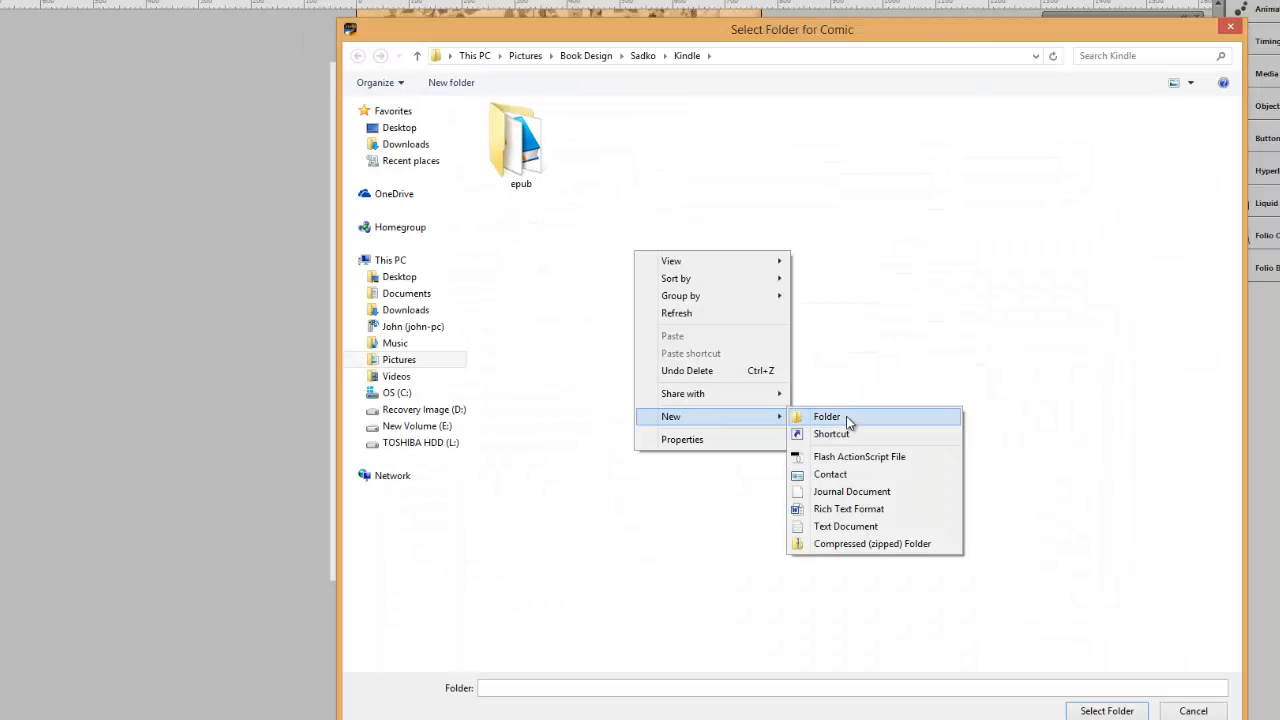
{"action": "left_click", "coordinate": [826, 416]}
{"action": "type", "text": "comi"}
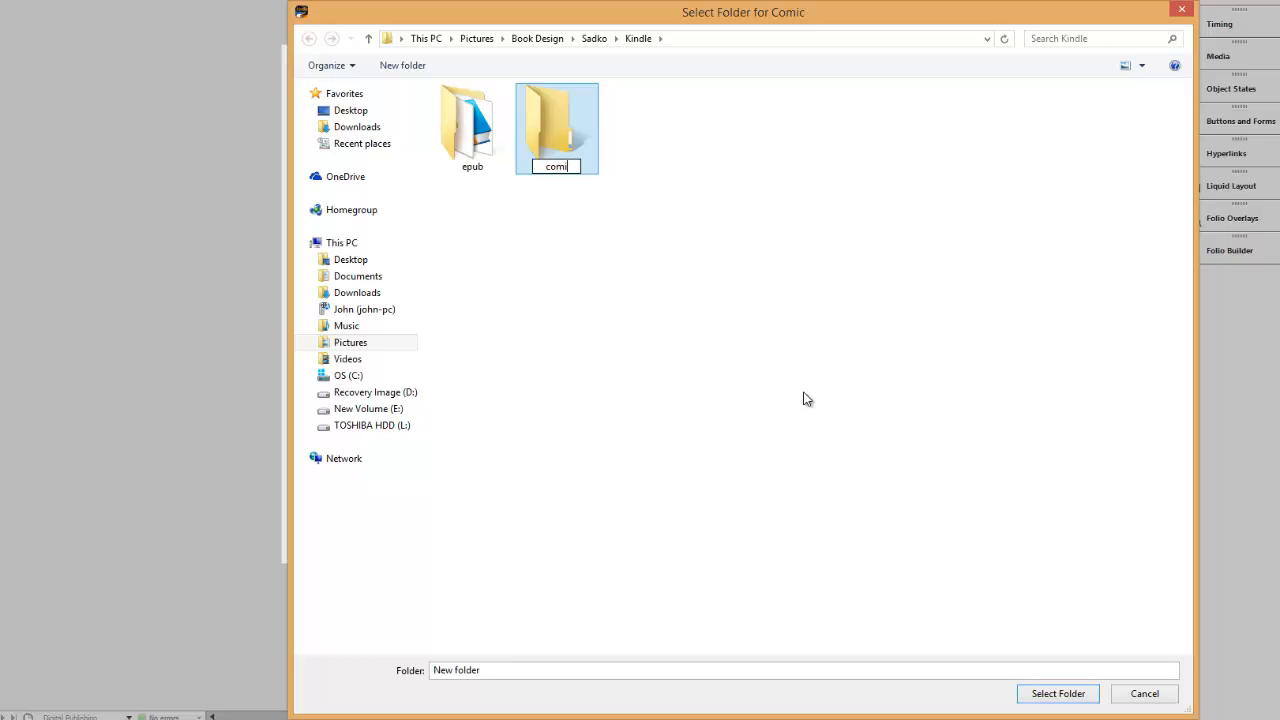
{"action": "type", "text": "c creator"}
{"action": "key", "text": "Return"}
{"action": "key", "text": "Return"}
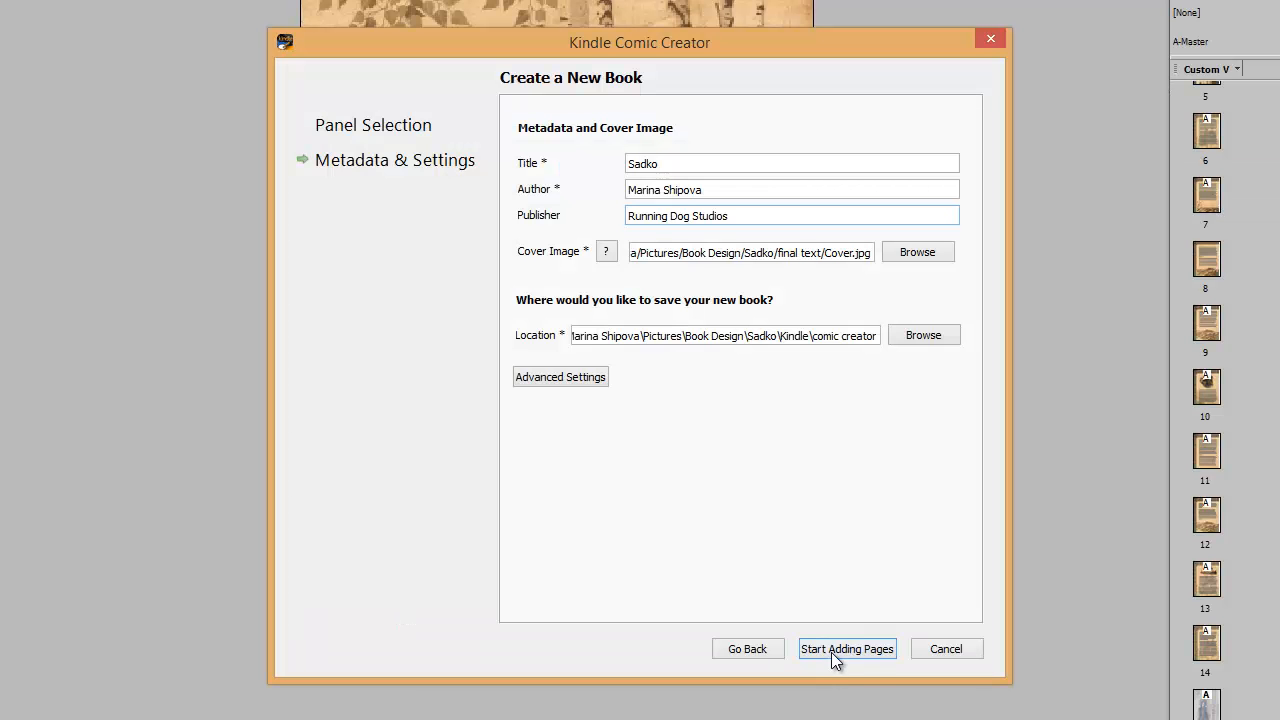
- Start adding pages and import the kindle PDF from the Kindle folder into the book
{"action": "left_click", "coordinate": [831, 647]}
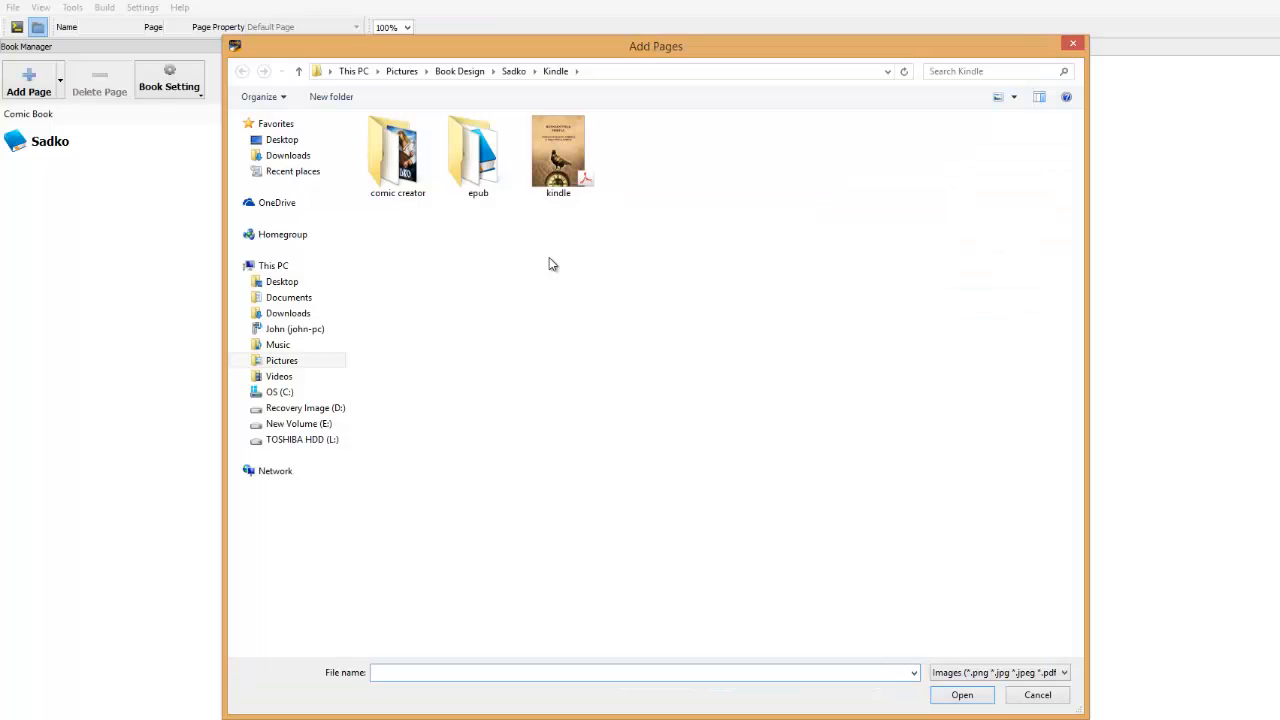
{"action": "left_click", "coordinate": [553, 178]}
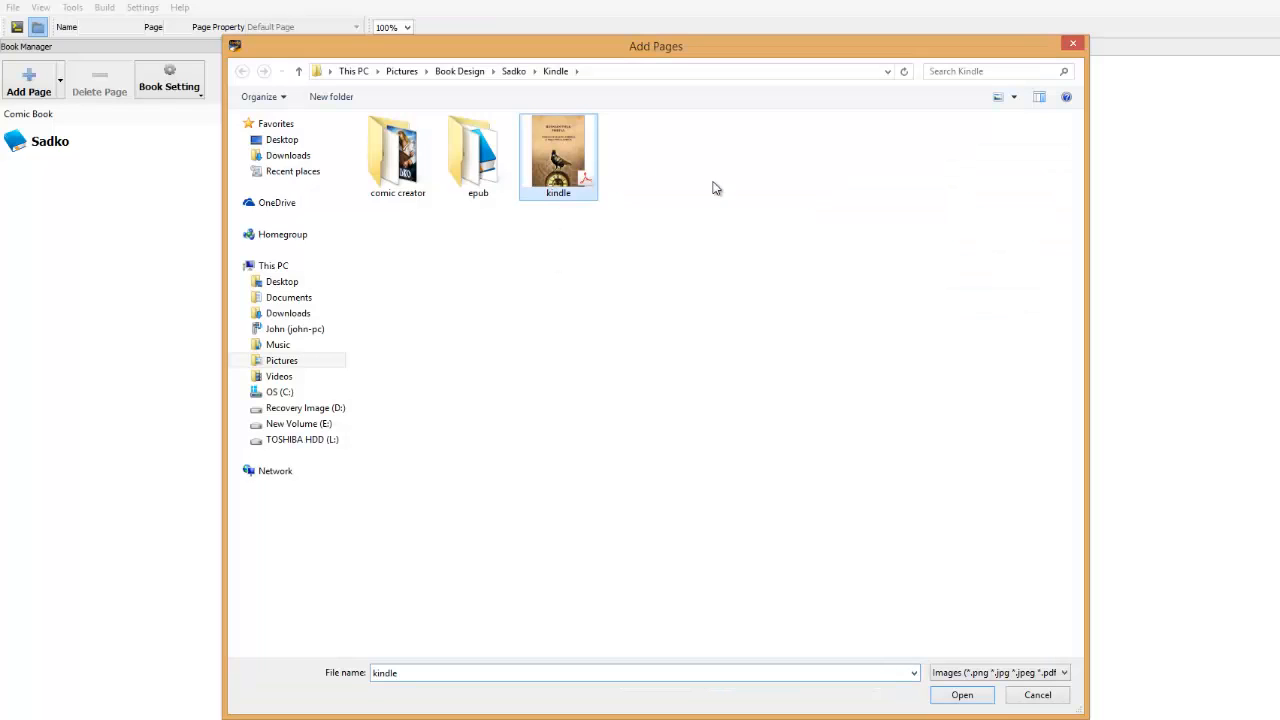
{"action": "left_click", "coordinate": [963, 695]}
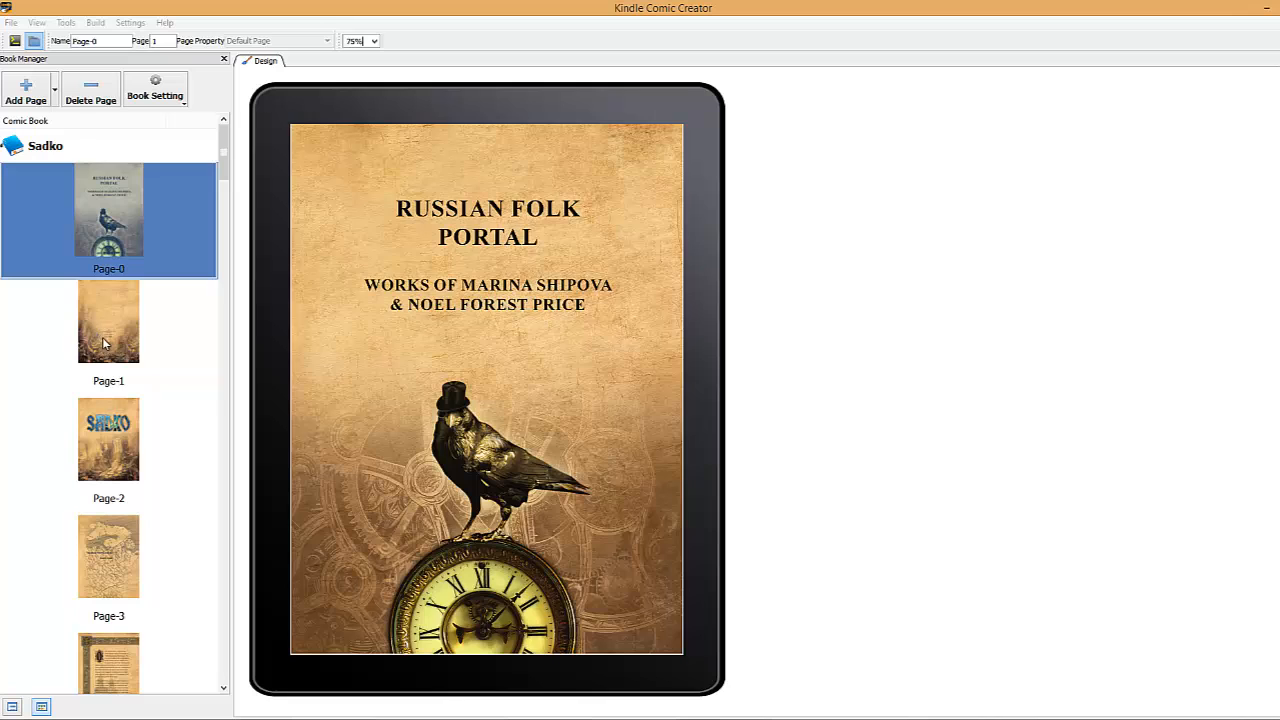
- Look through the imported pages of the book from Page-1 up to Page-9
{"action": "left_click", "coordinate": [104, 344]}
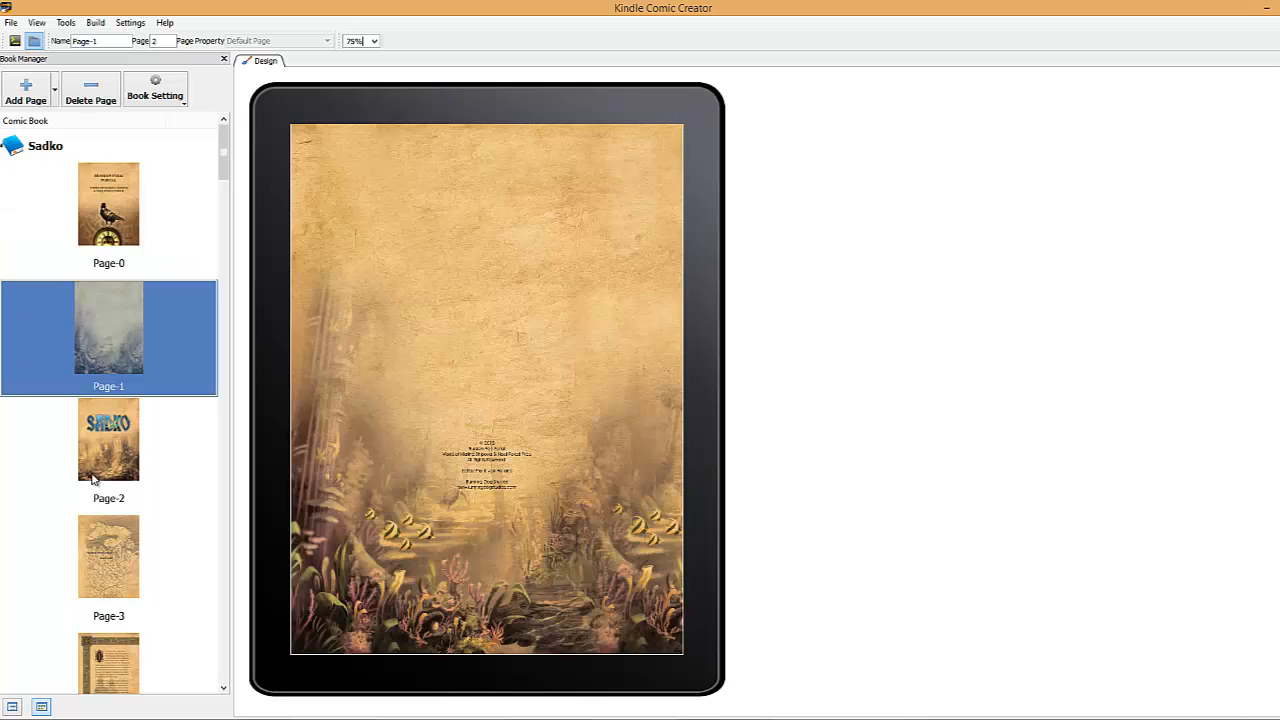
{"action": "left_click", "coordinate": [97, 478]}
{"action": "left_click", "coordinate": [111, 566]}
{"action": "left_click", "coordinate": [108, 675]}
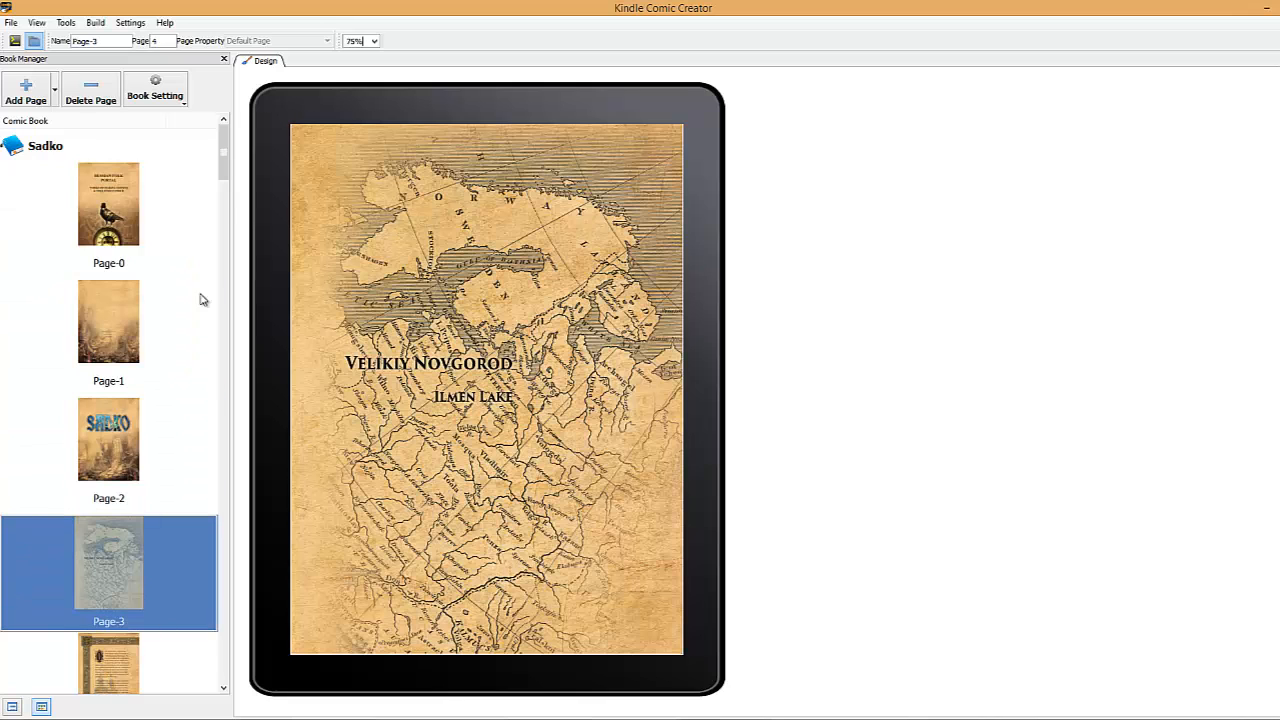
{"action": "left_click", "coordinate": [216, 198]}
{"action": "left_click_drag", "start_coordinate": [220, 204], "coordinate": [223, 245]}
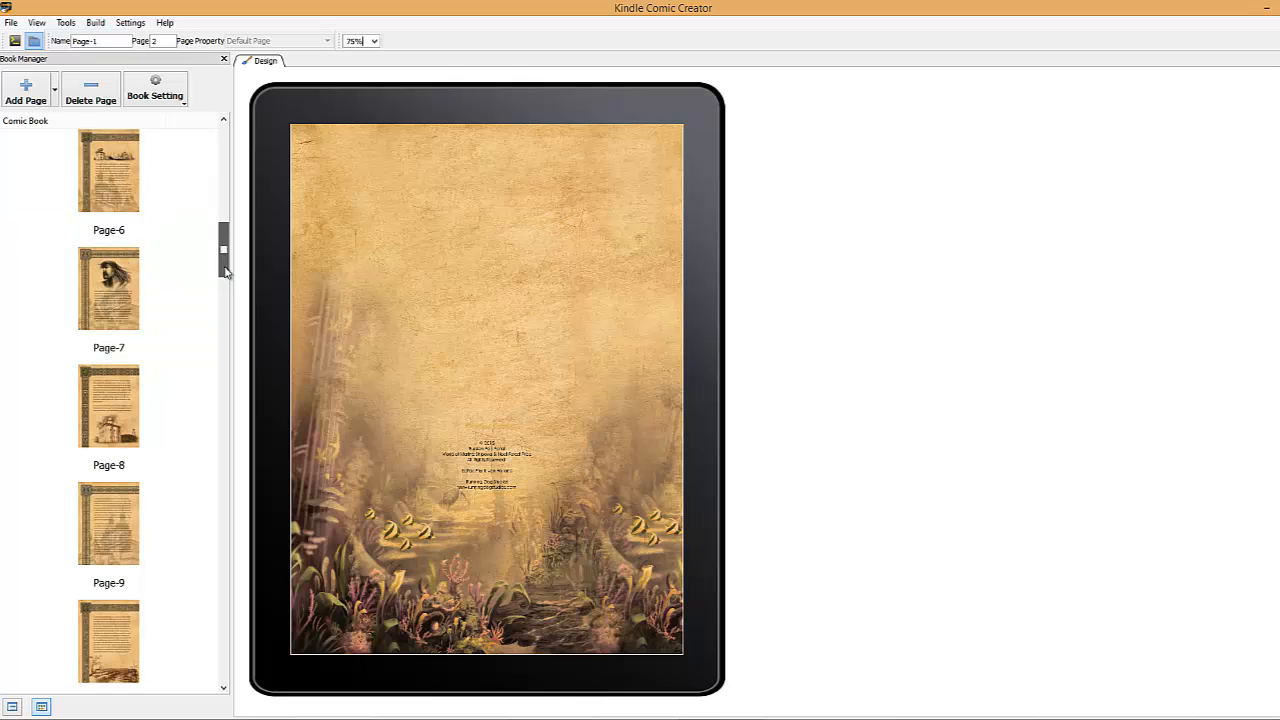
{"action": "left_click", "coordinate": [110, 297]}
{"action": "left_click", "coordinate": [108, 403]}
{"action": "left_click", "coordinate": [145, 513]}
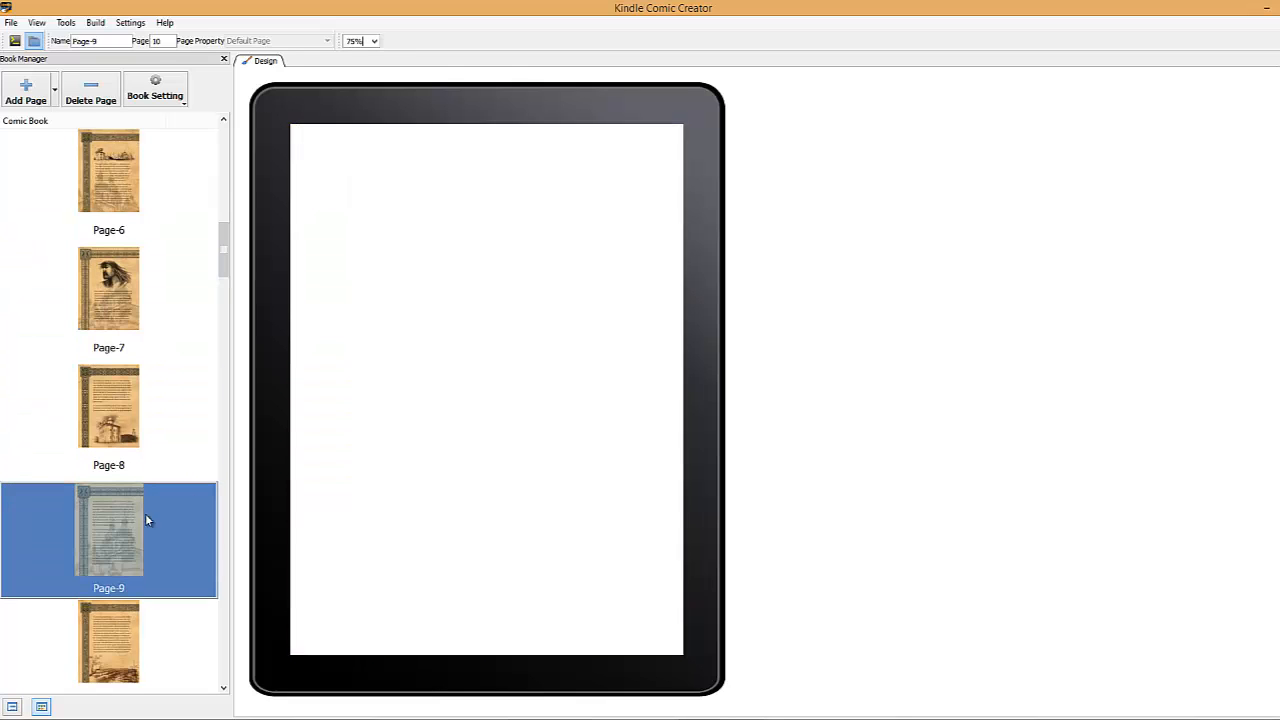
{"action": "left_click_drag", "start_coordinate": [225, 218], "coordinate": [228, 157]}
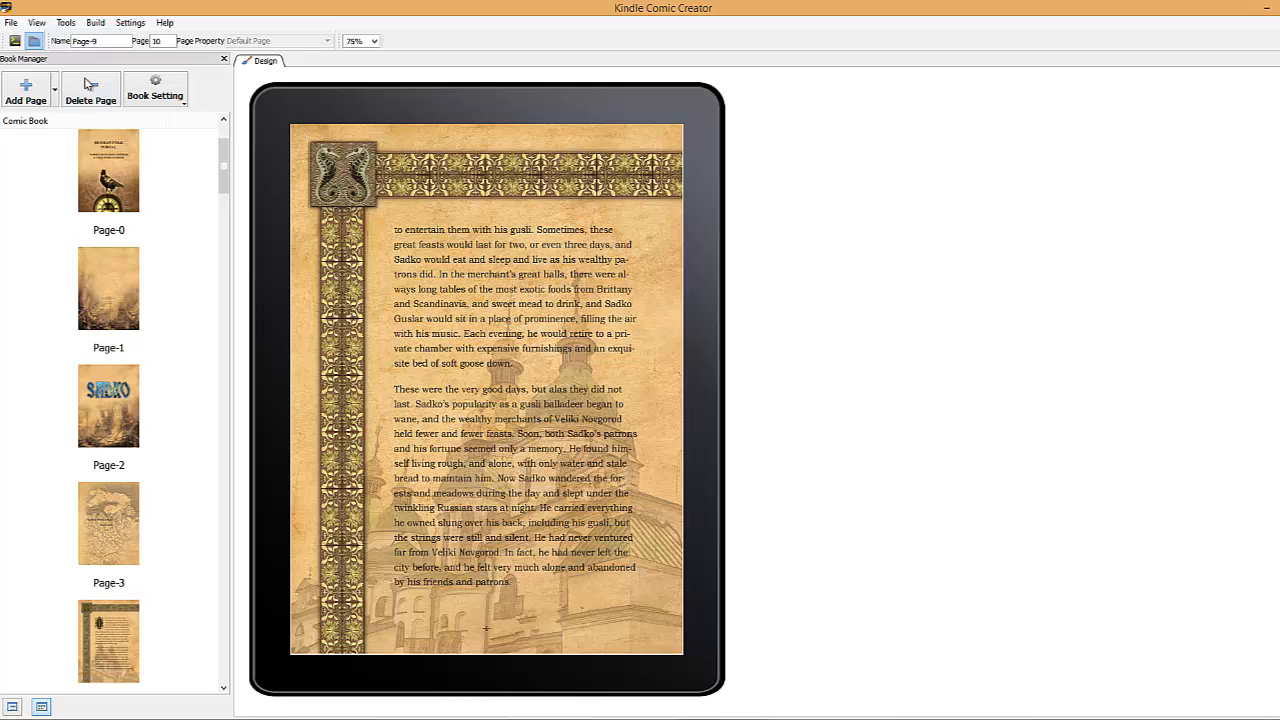
- Build the book, page through its preview as displayed on Kindle Fire HD, and close the preview
{"action": "left_click", "coordinate": [97, 23]}
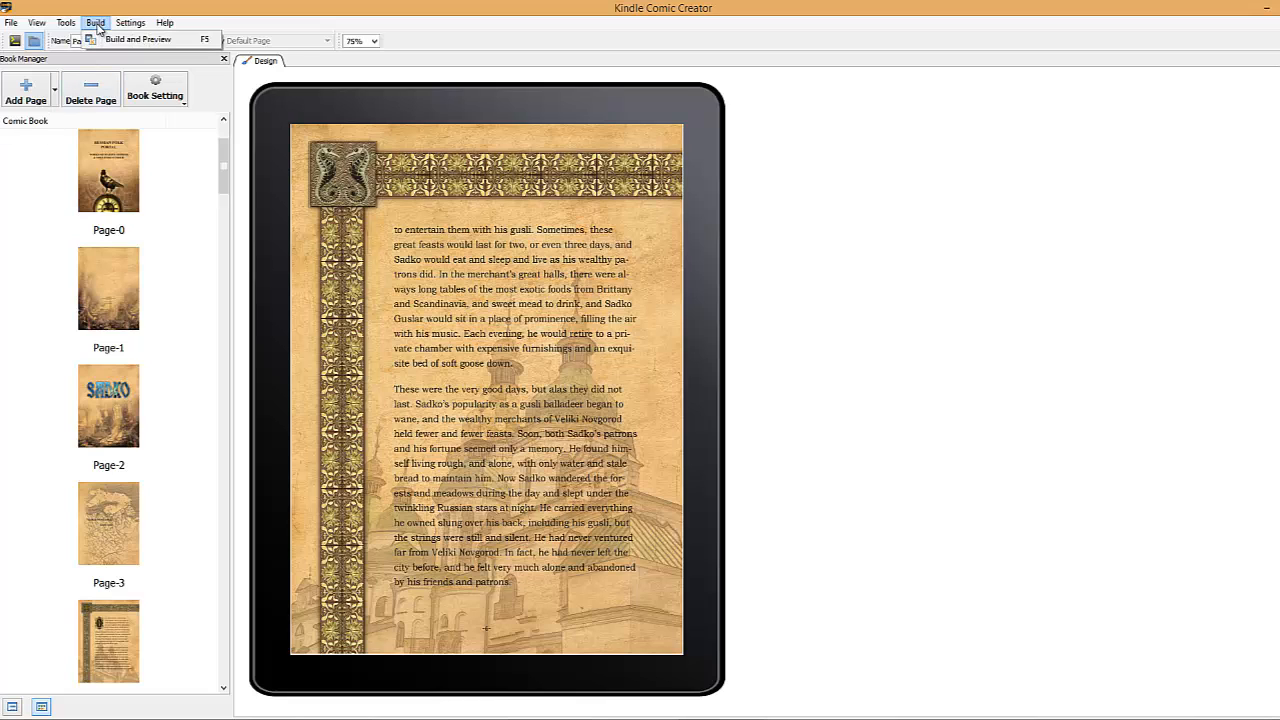
{"action": "left_click", "coordinate": [151, 43]}
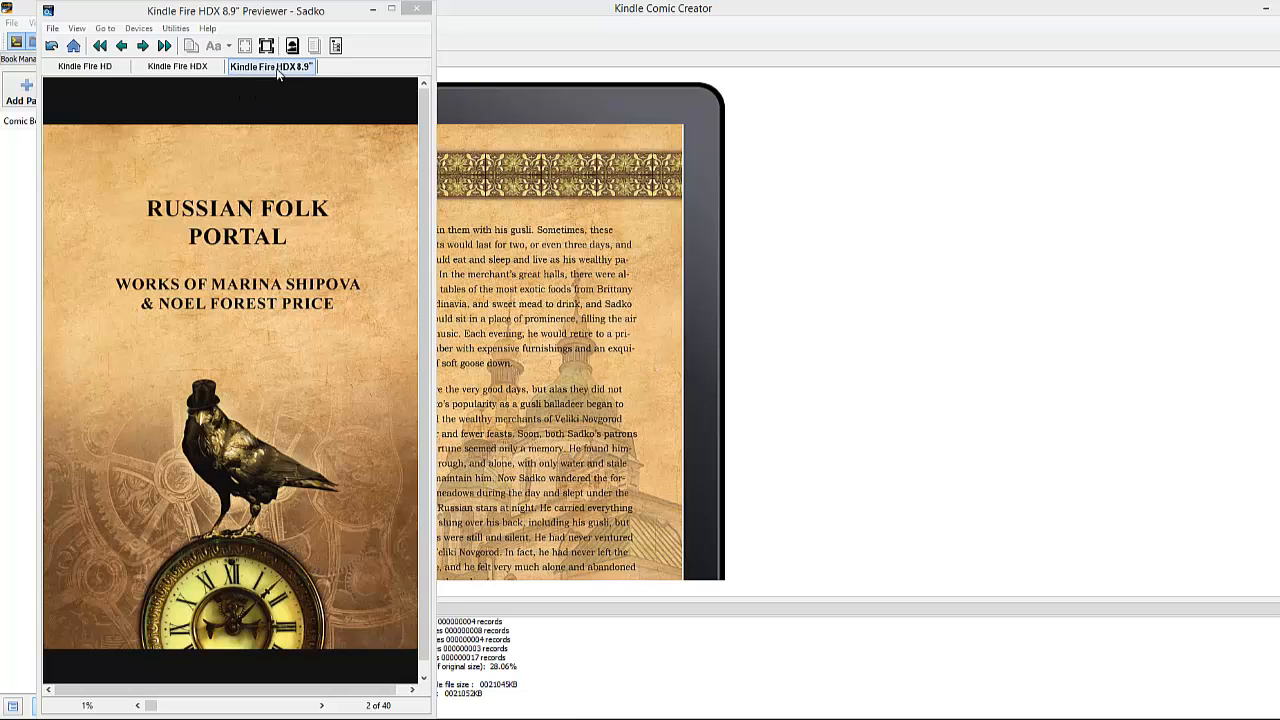
{"action": "left_click", "coordinate": [85, 66]}
{"action": "left_click", "coordinate": [269, 581]}
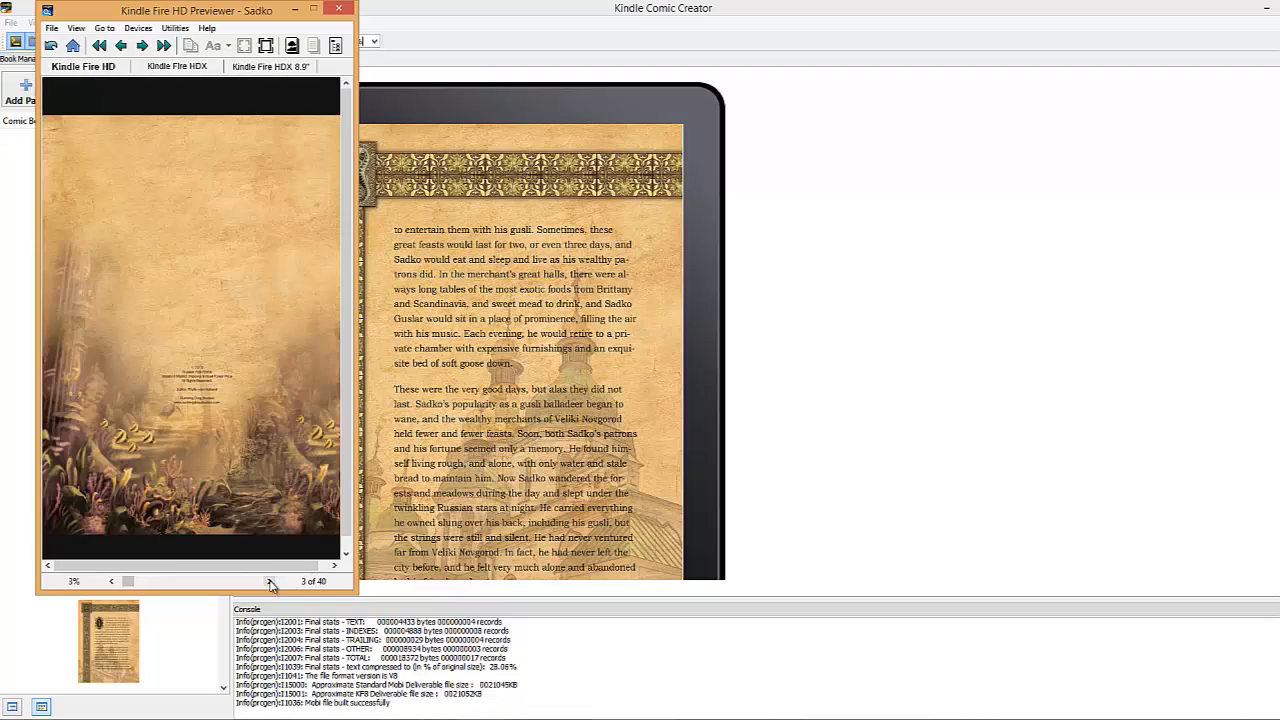
{"action": "left_click", "coordinate": [269, 581]}
{"action": "left_click", "coordinate": [269, 581]}
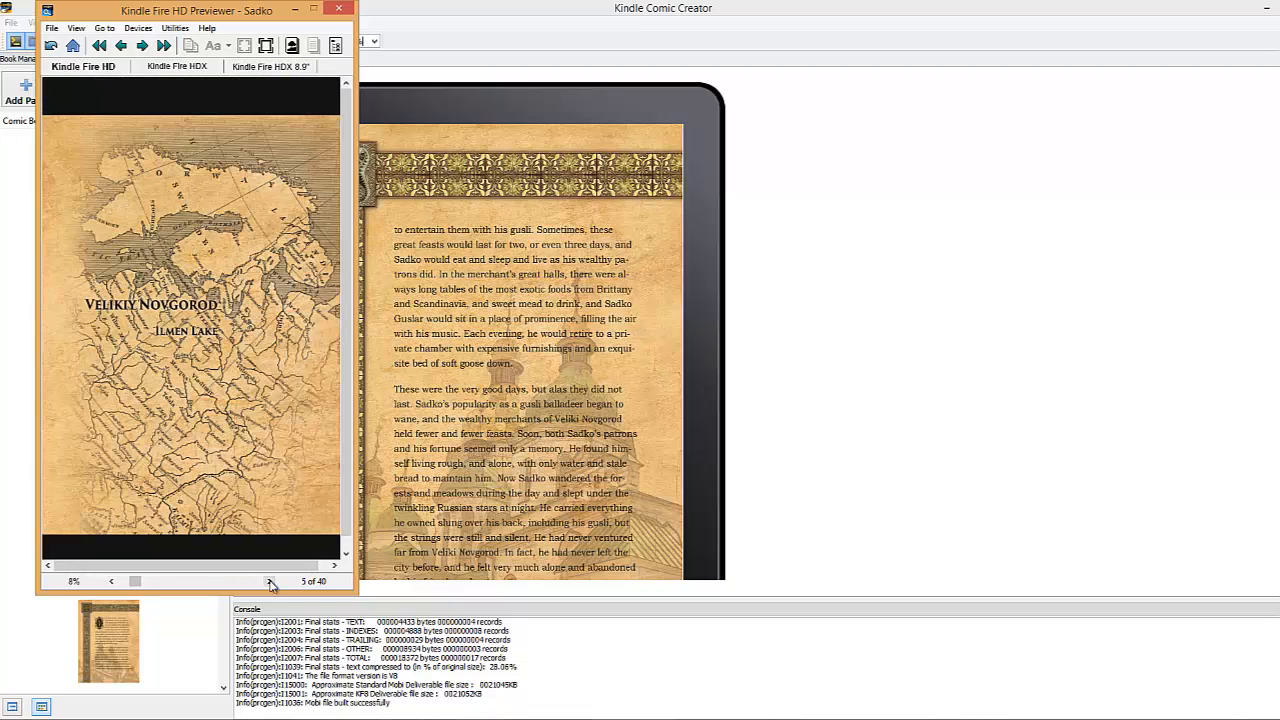
{"action": "left_click", "coordinate": [269, 581]}
{"action": "left_click", "coordinate": [269, 581]}
{"action": "left_click", "coordinate": [269, 581]}
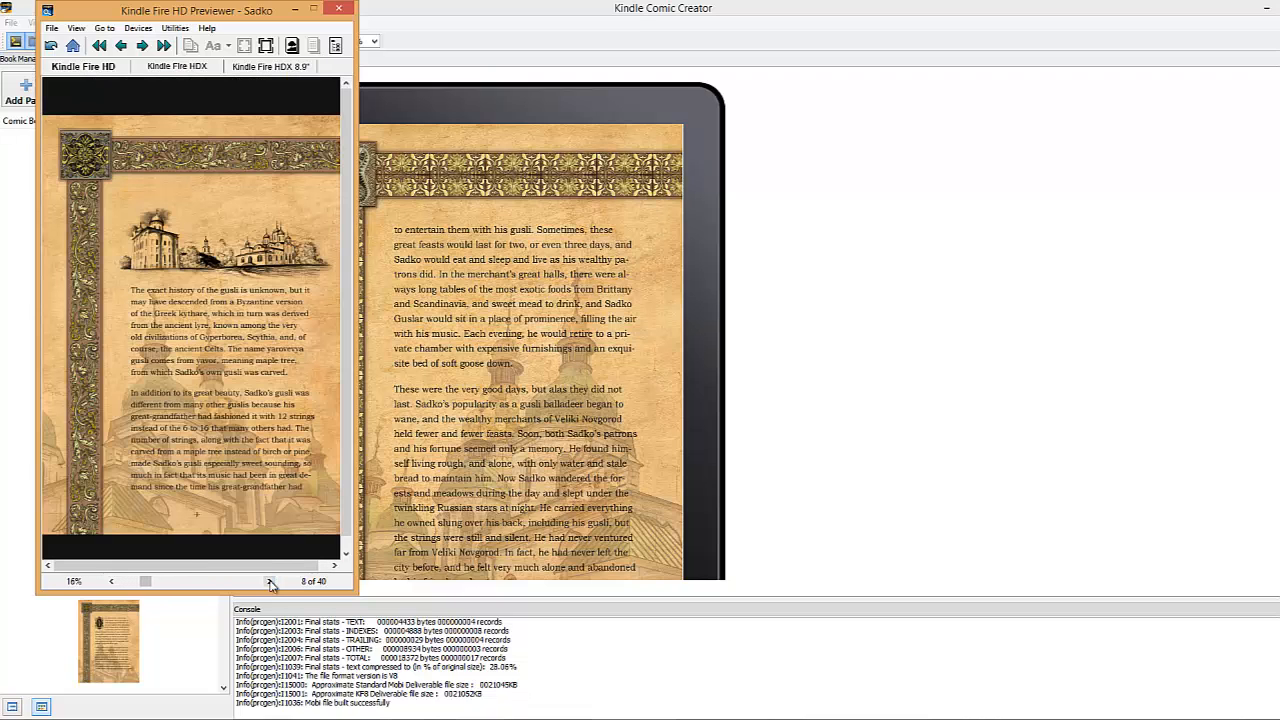
{"action": "left_click", "coordinate": [341, 8]}
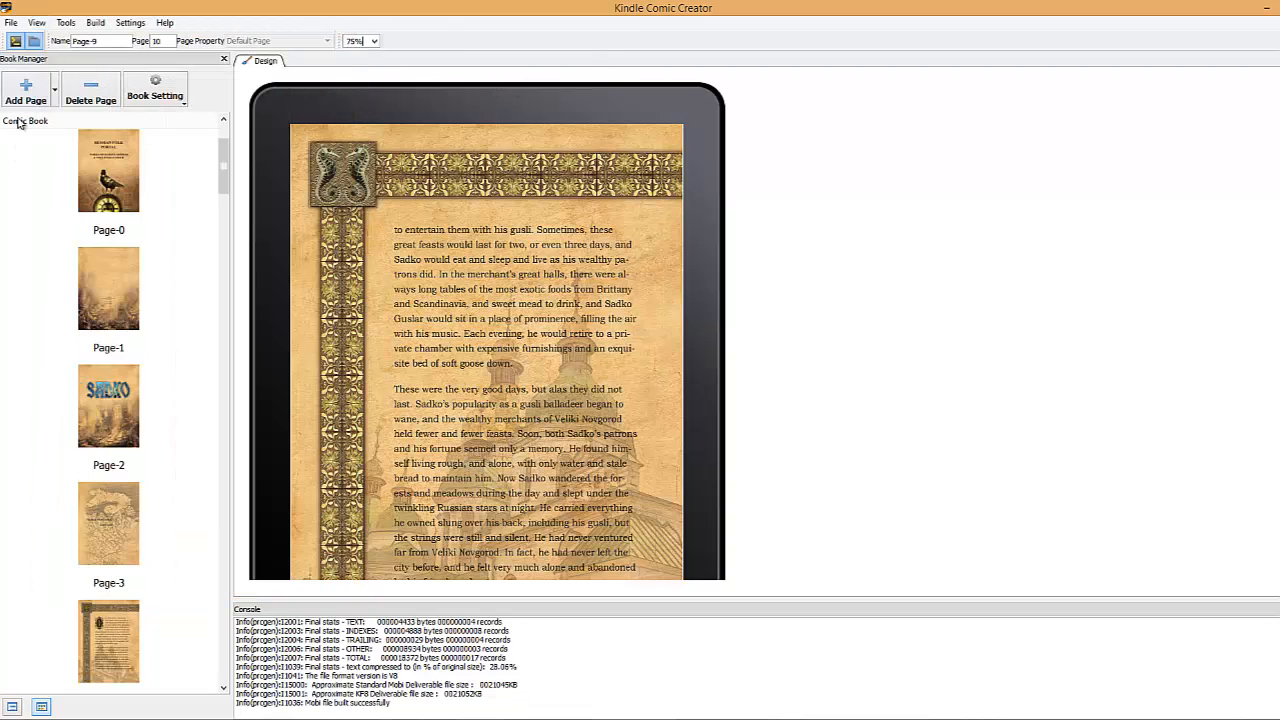
- Export the book as a KF8 ebook in mobi format named Sadko, into New folder inside the Kindle folder
{"action": "left_click", "coordinate": [11, 24]}
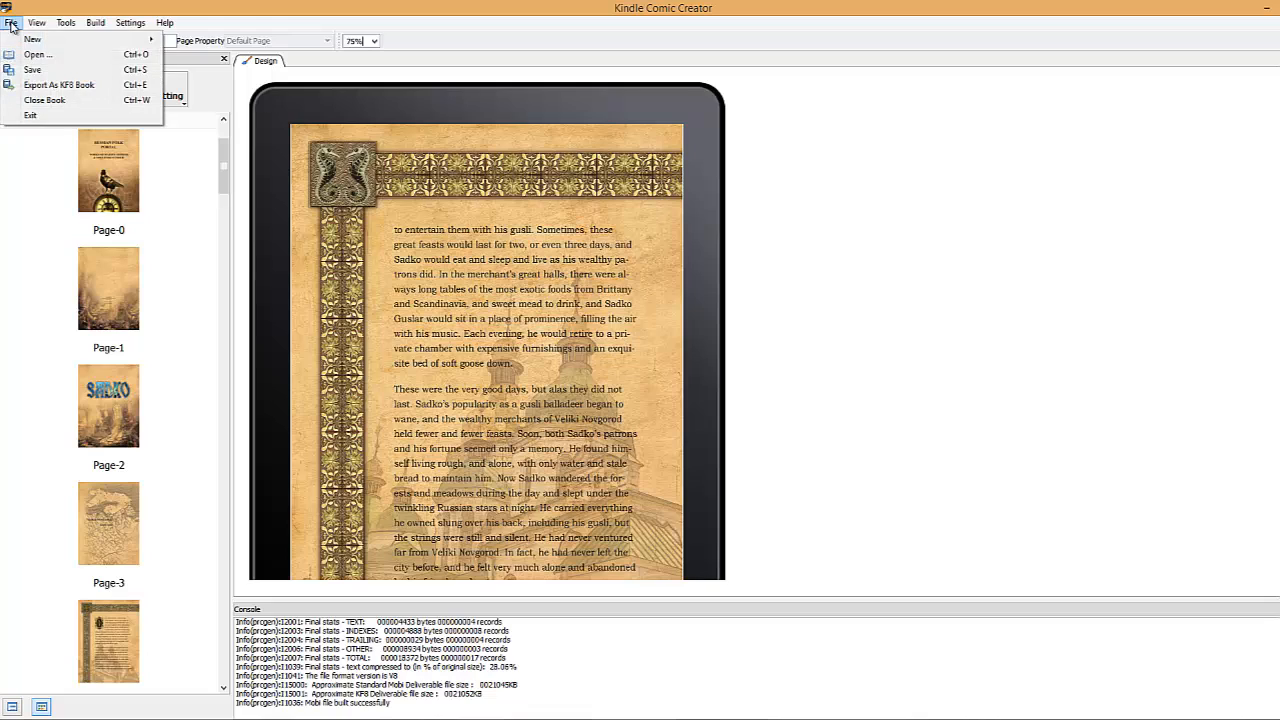
{"action": "left_click", "coordinate": [82, 89]}
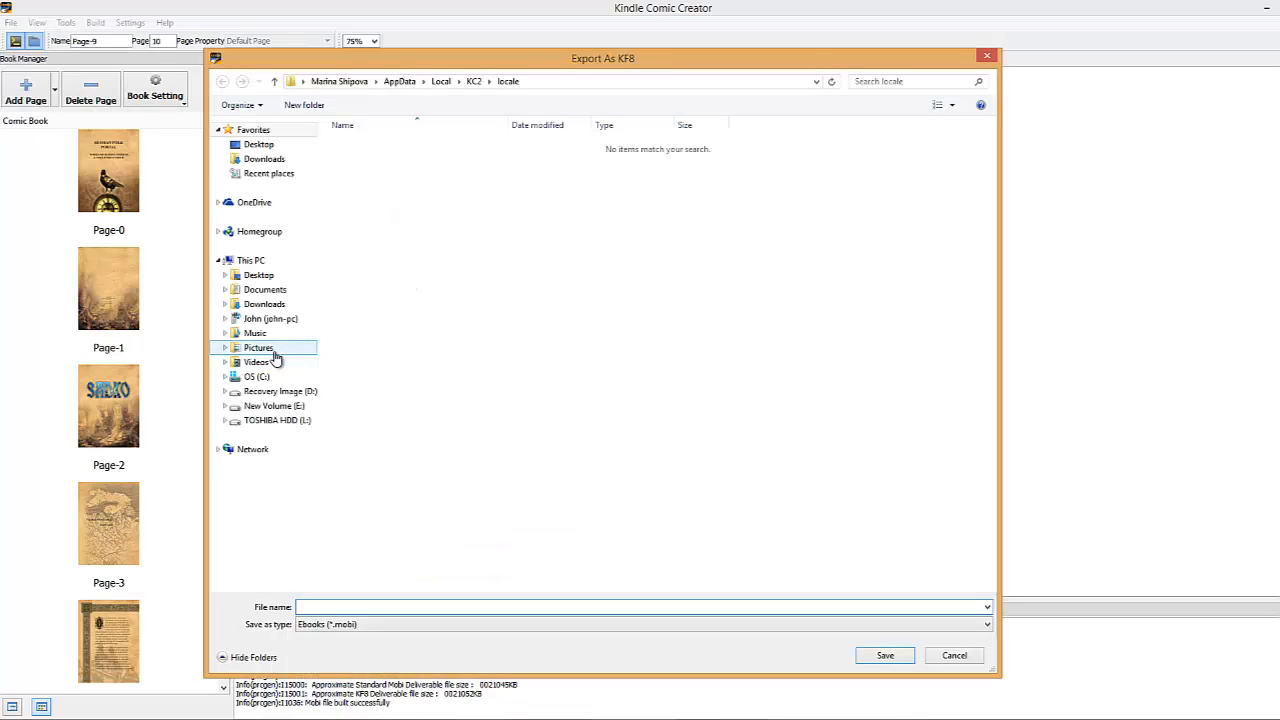
{"action": "left_click", "coordinate": [327, 605]}
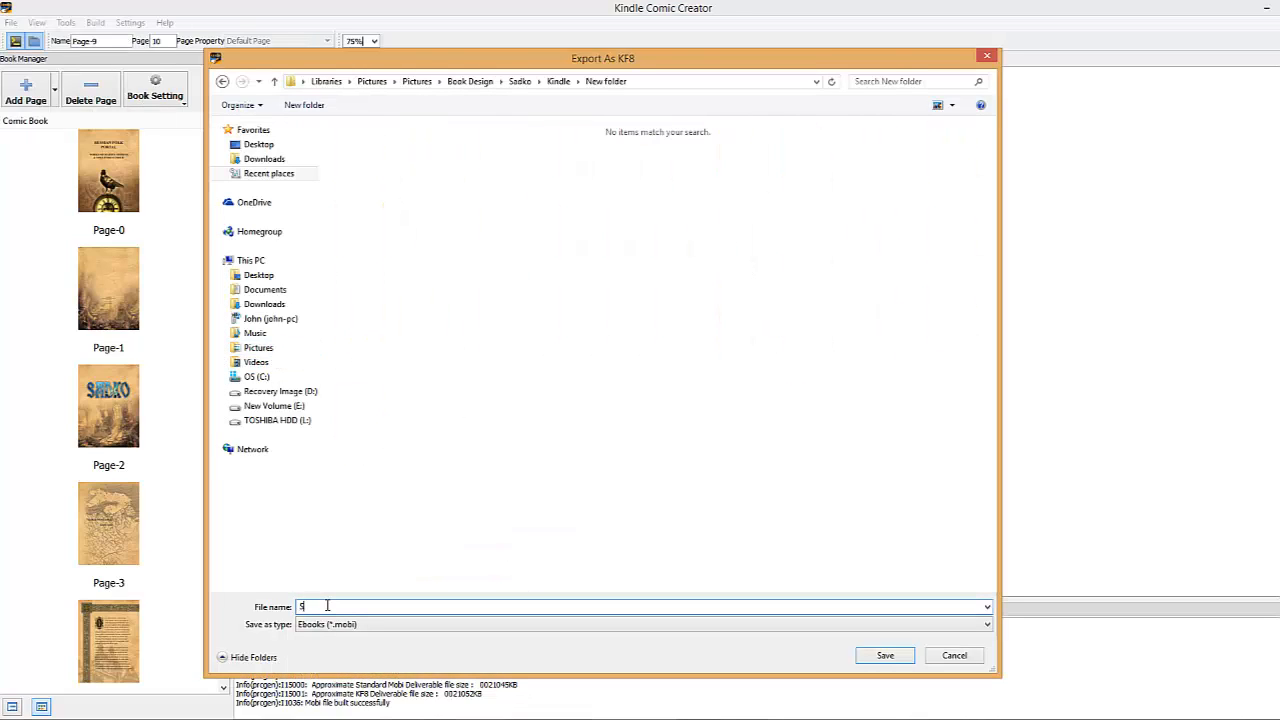
{"action": "type", "text": "Sadko"}
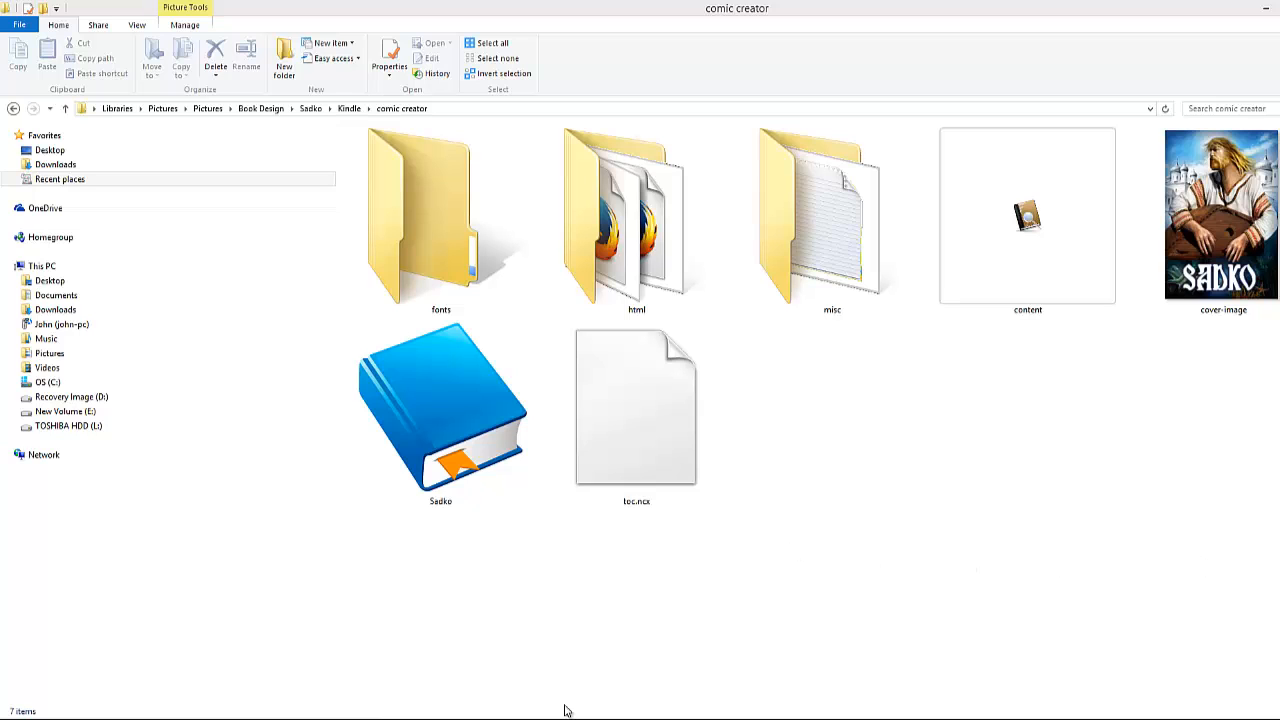
- Switch to File Explorer and examine the html folder generated inside the comic creator folder
{"action": "double_click", "coordinate": [616, 281]}
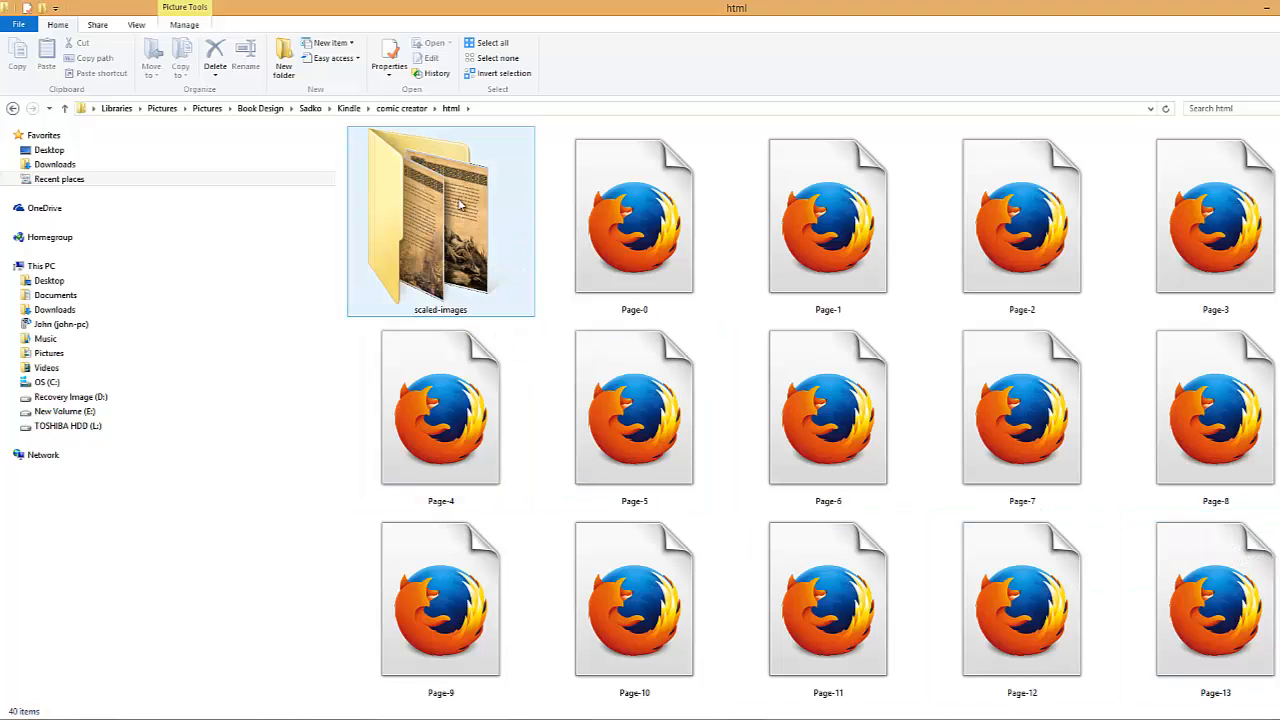
{"action": "left_click", "coordinate": [401, 108]}
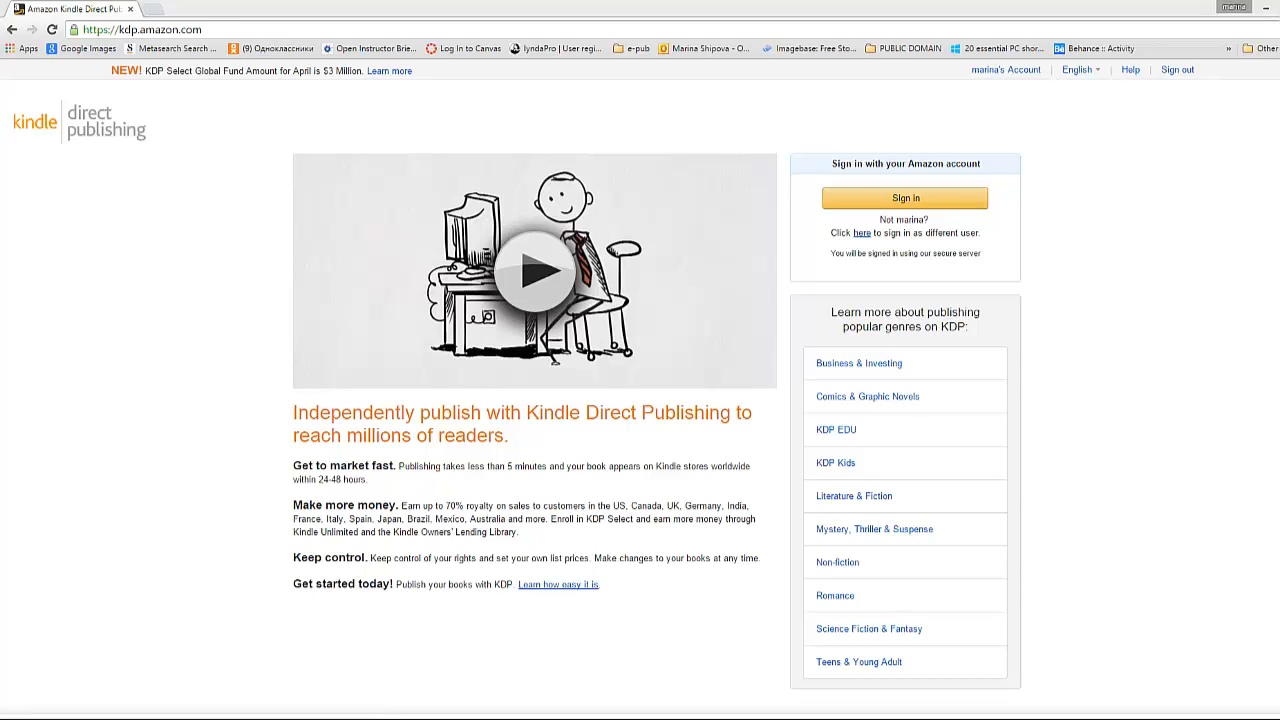
- Switch to the Kindle Direct Publishing site in the browser, sign in, and open the book details form for Sadko
{"action": "left_click", "coordinate": [926, 200]}
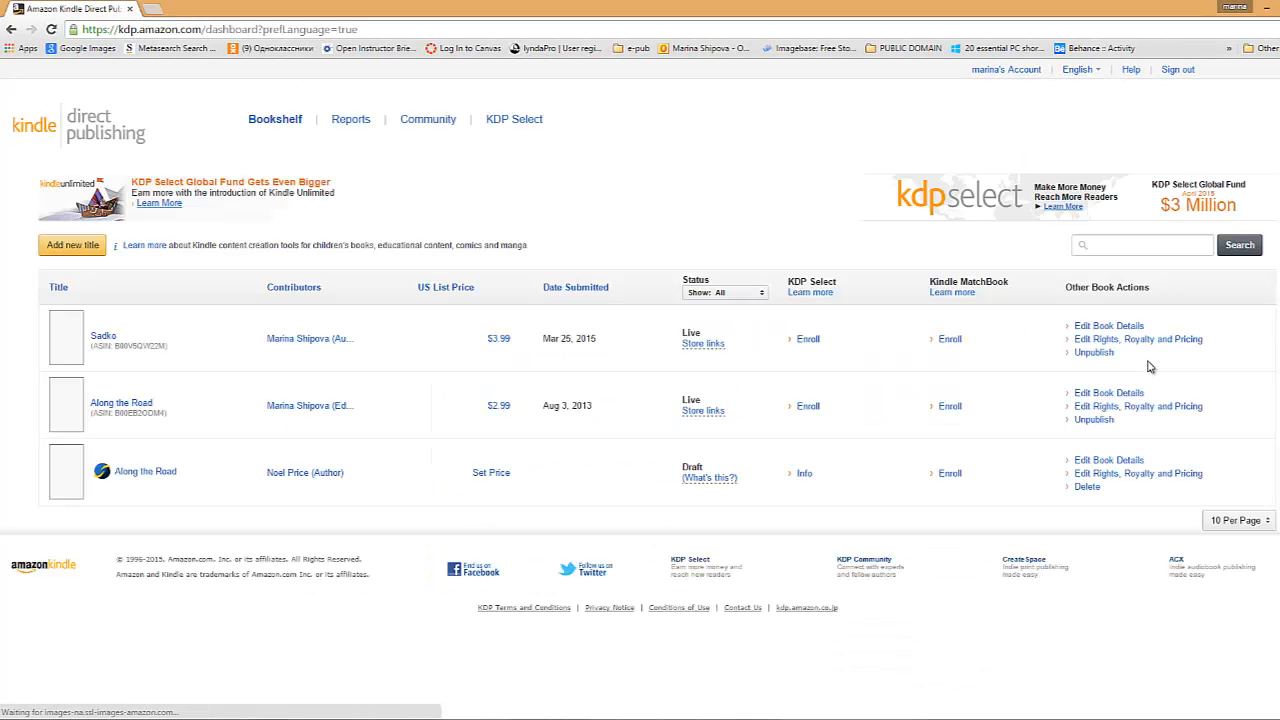
{"action": "left_click", "coordinate": [73, 246]}
{"action": "scroll", "coordinate": [650, 400], "scroll_direction": "down", "scroll_amount": 4}
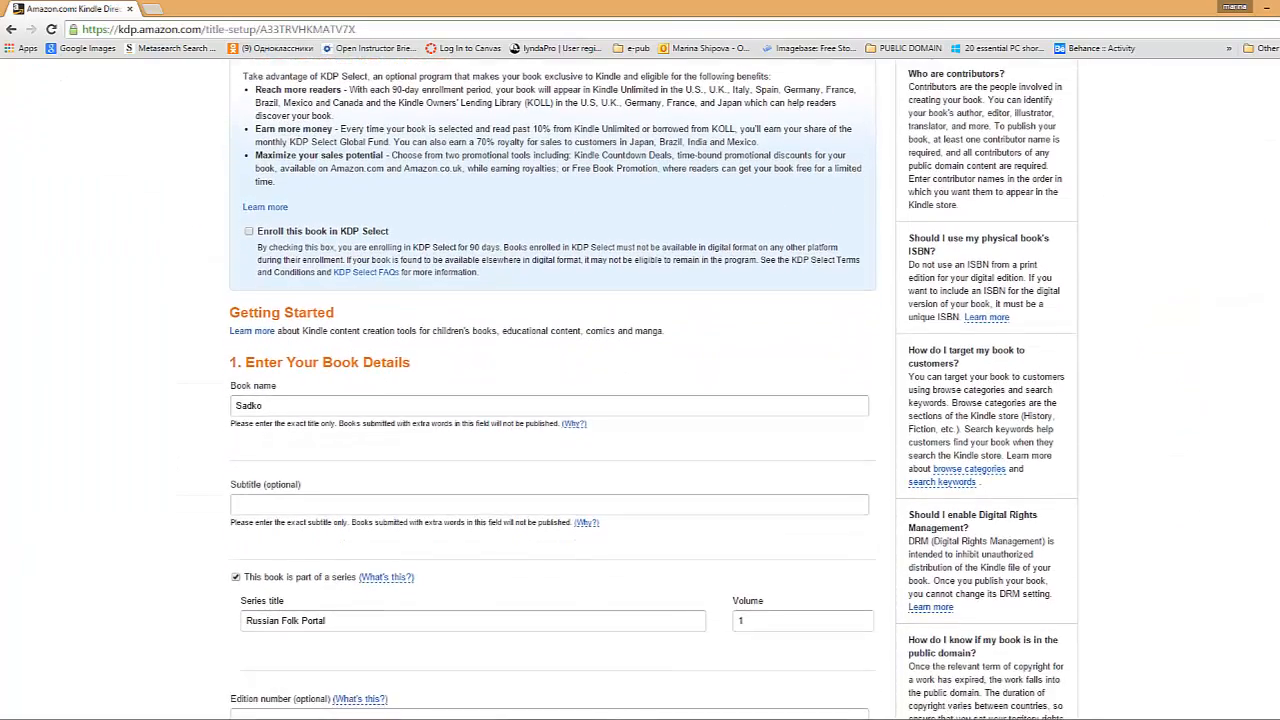
{"action": "scroll", "coordinate": [878, 290], "scroll_direction": "down", "scroll_amount": 1}
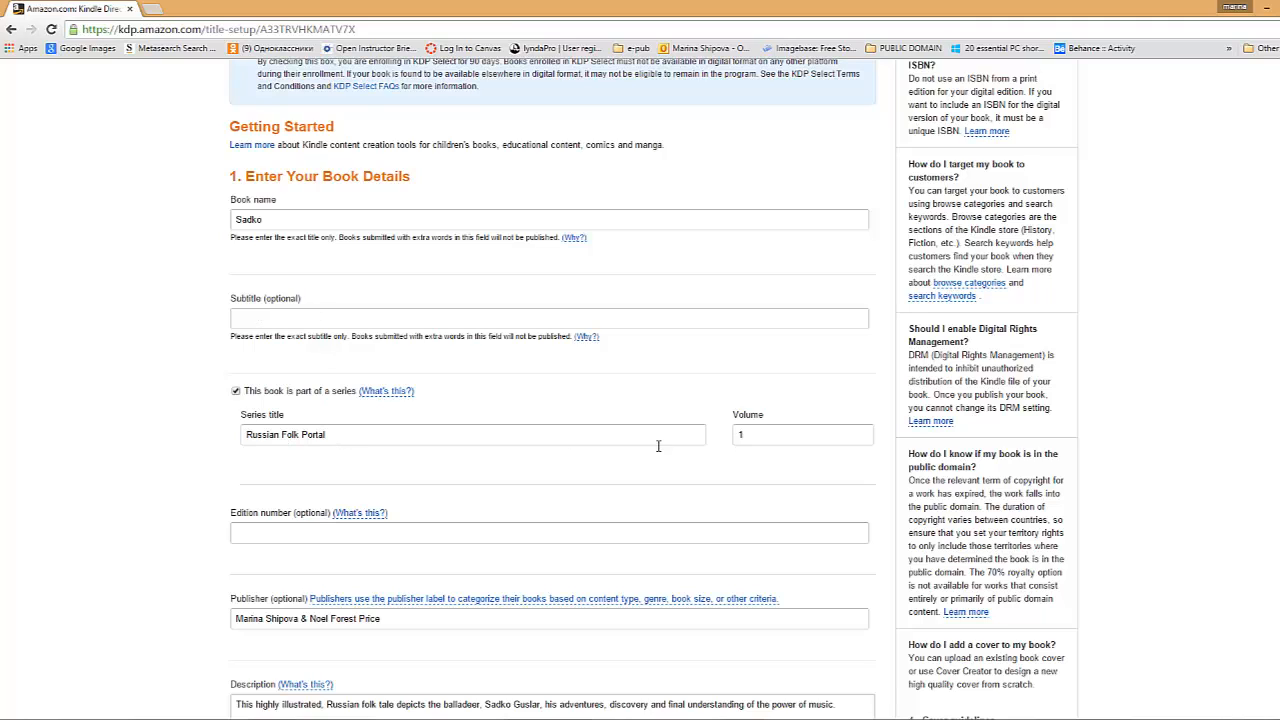
{"action": "scroll", "coordinate": [237, 260], "scroll_direction": "down", "scroll_amount": 4}
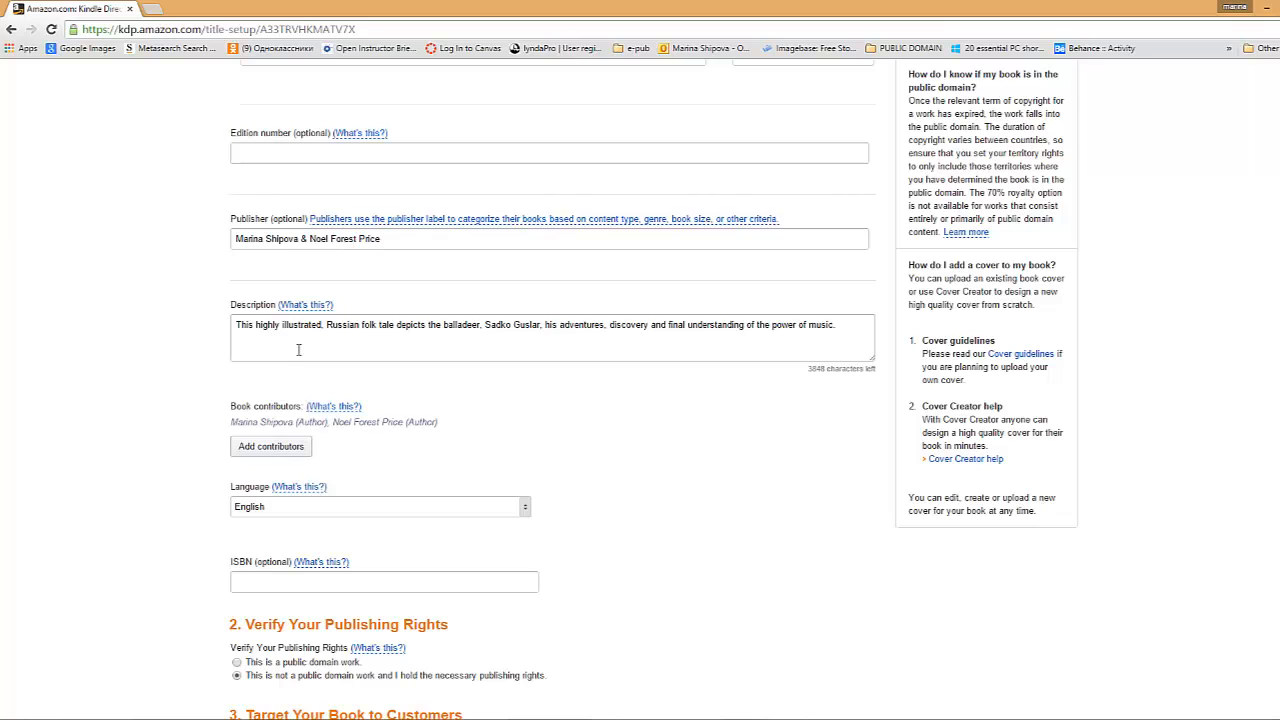
{"action": "scroll", "coordinate": [298, 349], "scroll_direction": "down", "scroll_amount": 2}
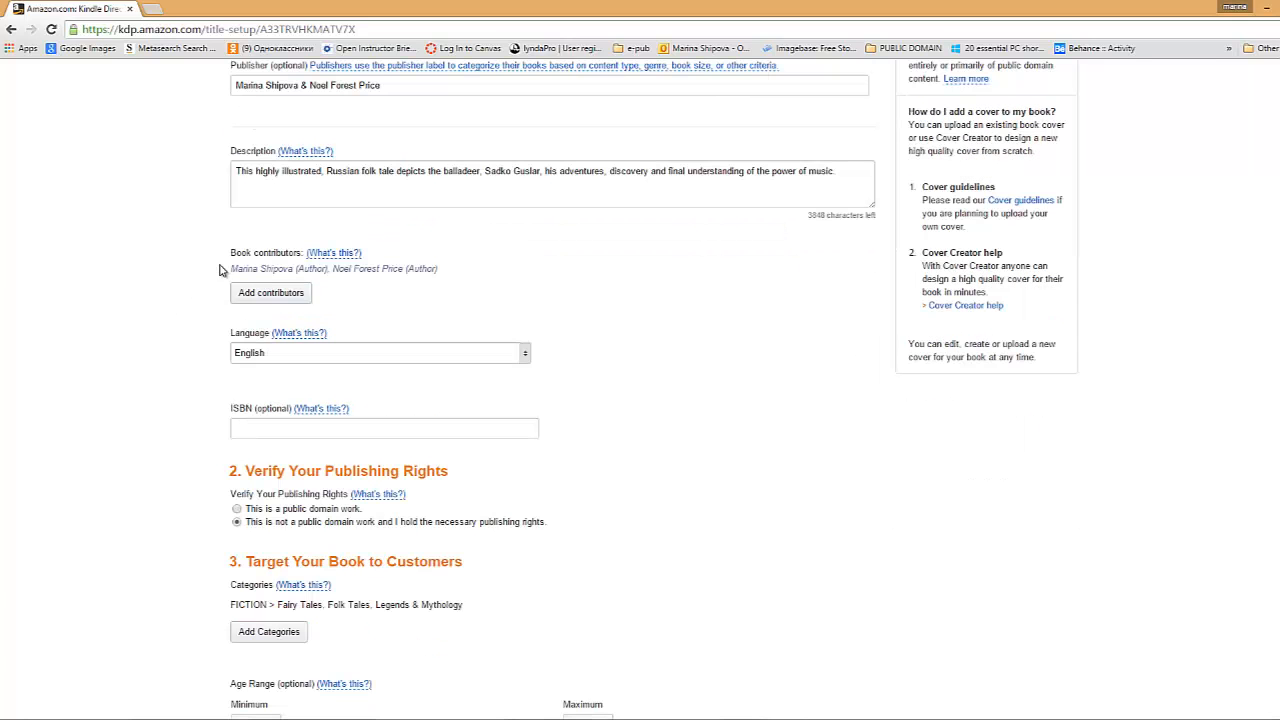
- Check which contributor titles are available for the book's authors and cancel the contributors dialog
{"action": "left_click", "coordinate": [271, 292]}
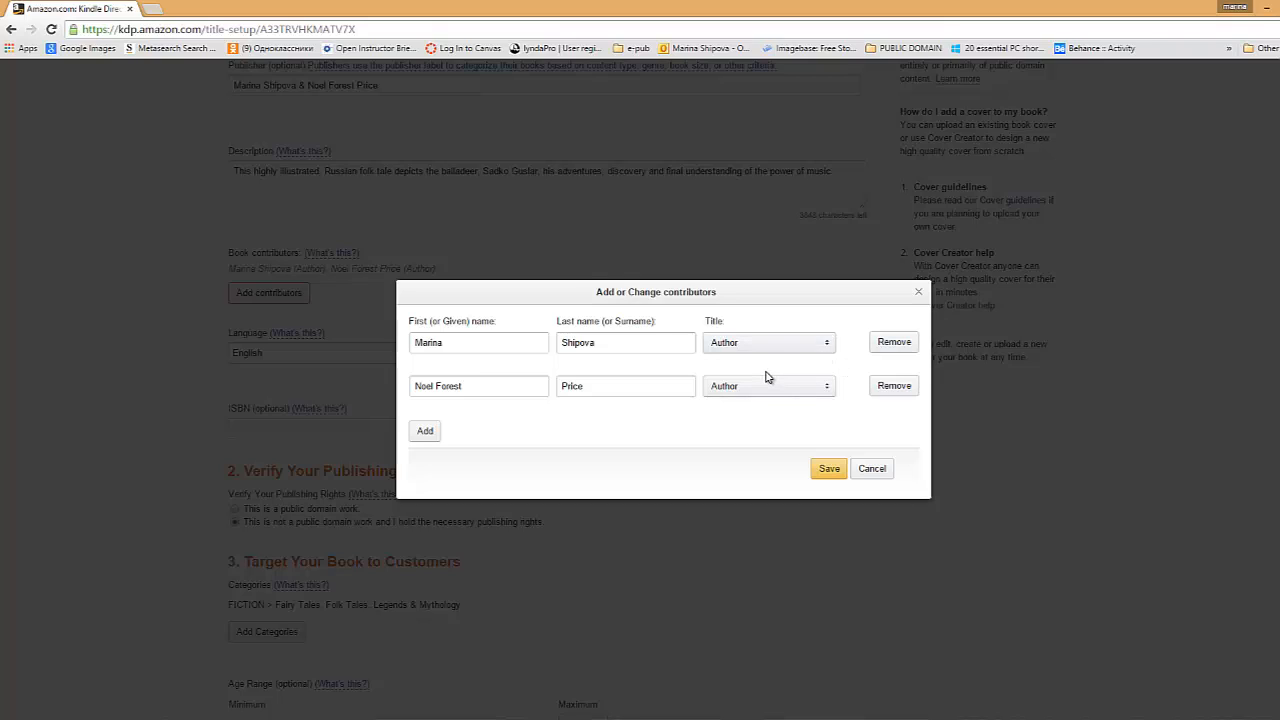
{"action": "left_click", "coordinate": [825, 391]}
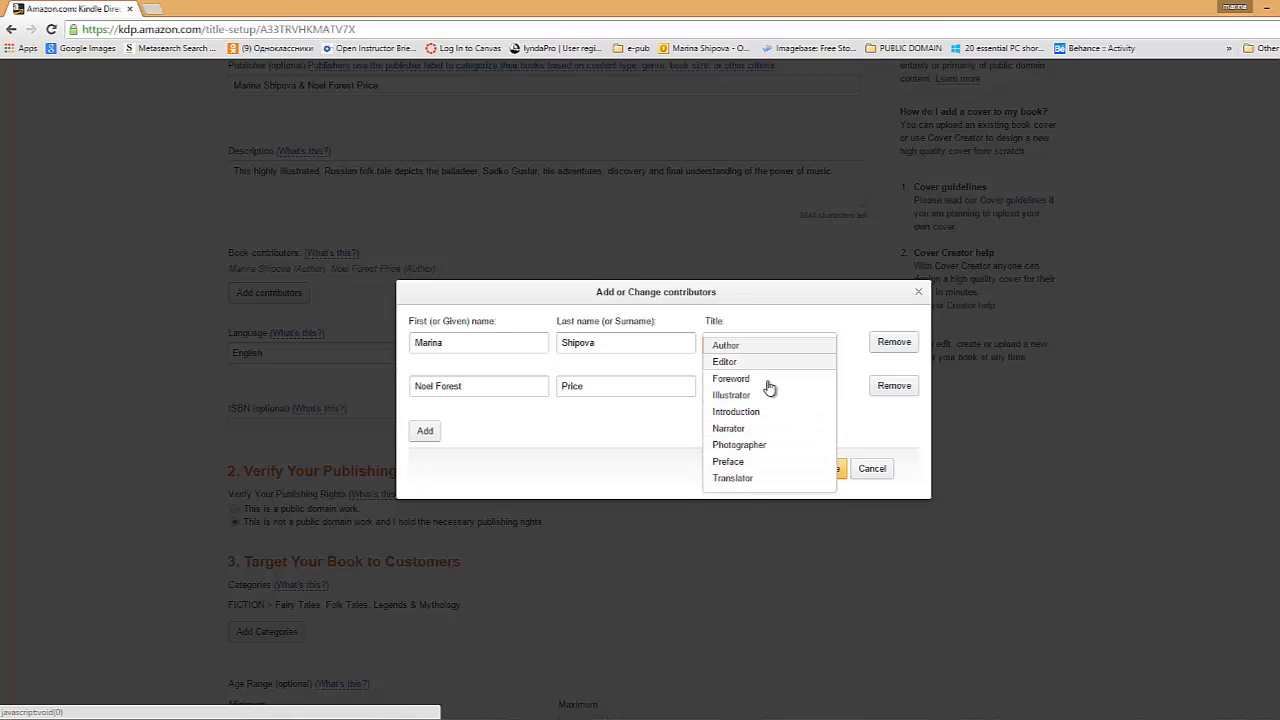
{"action": "left_click", "coordinate": [886, 421]}
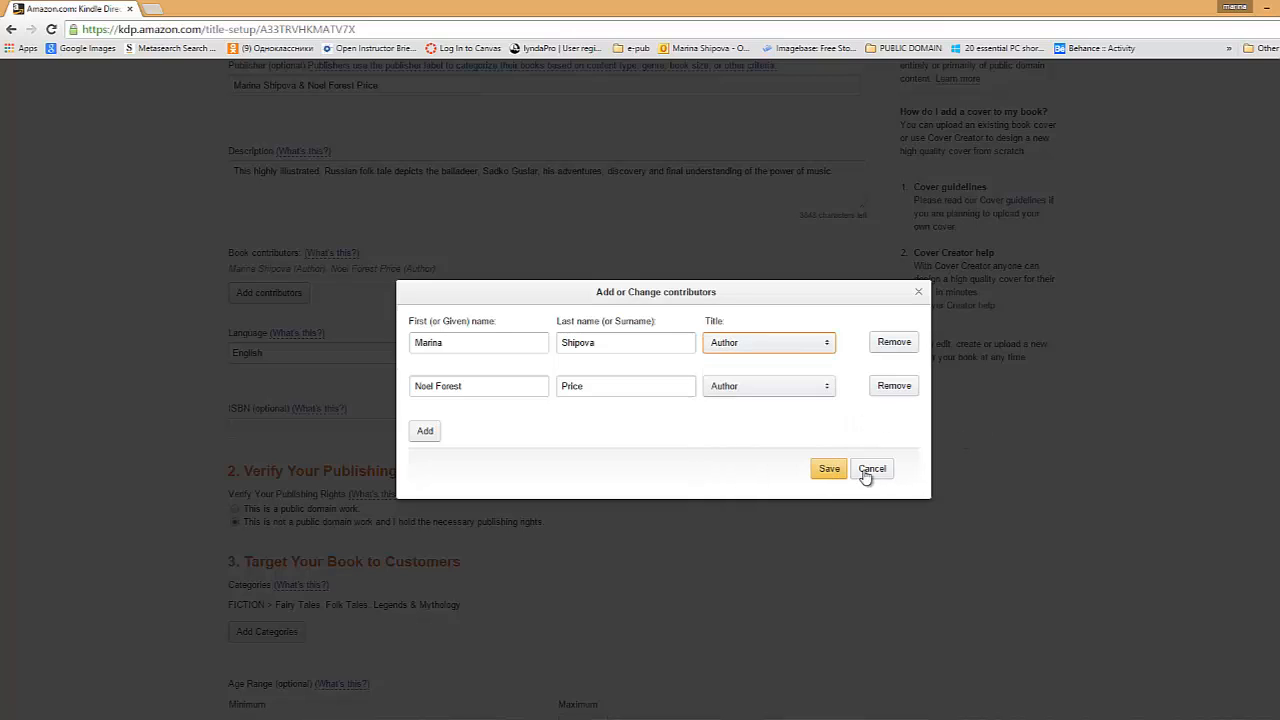
{"action": "left_click", "coordinate": [868, 470]}
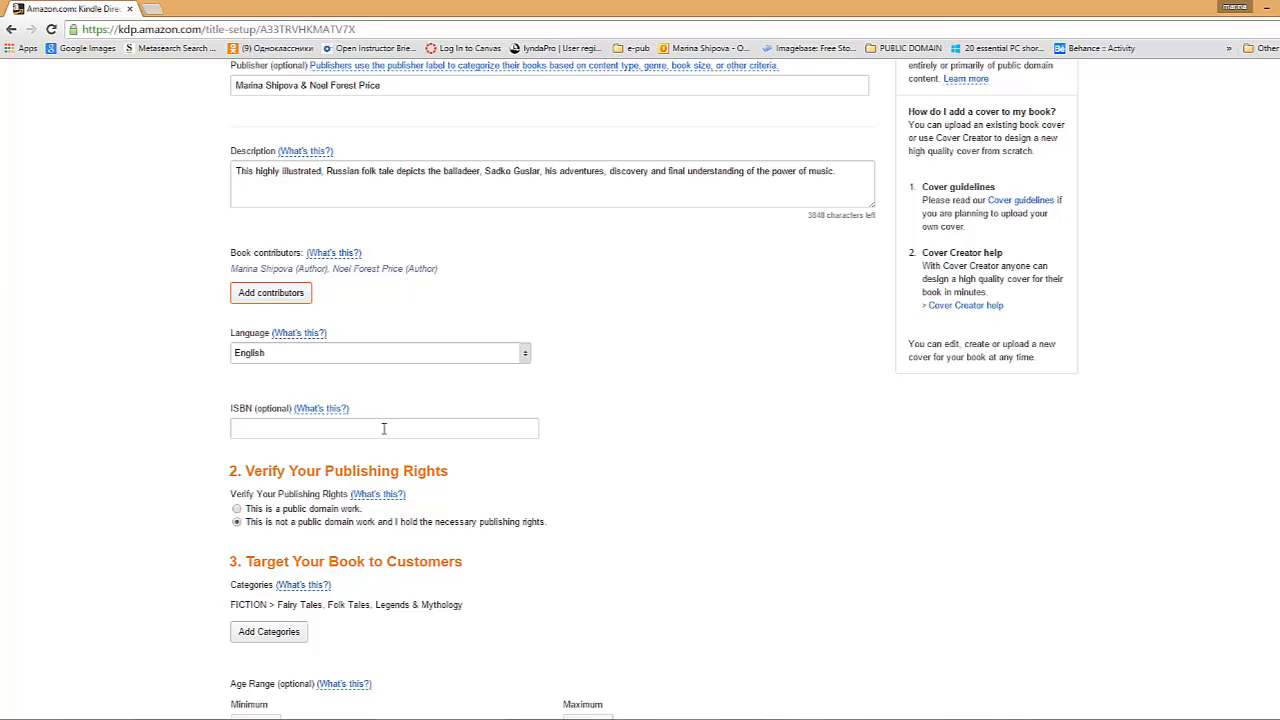
- Upload the Sadko Kindle file from the comic creator folder as the book content file
{"action": "scroll", "coordinate": [381, 431], "scroll_direction": "down", "scroll_amount": 1}
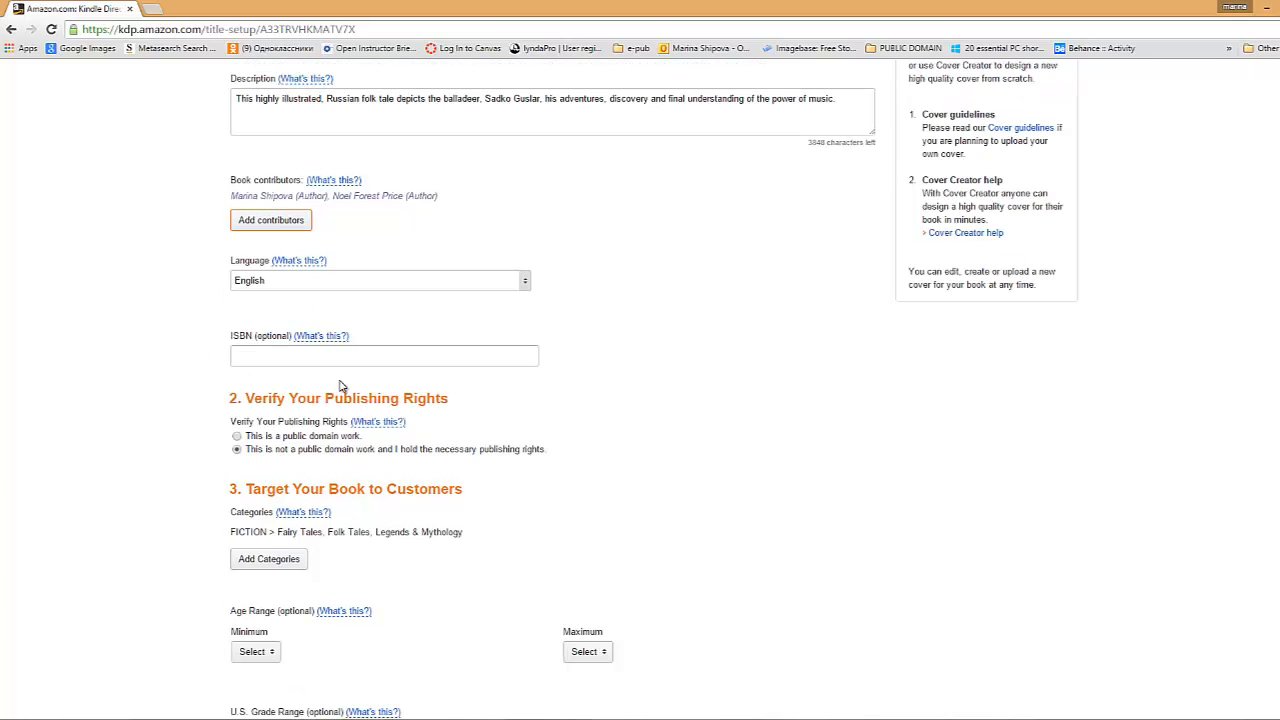
{"action": "scroll", "coordinate": [1255, 396], "scroll_direction": "down", "scroll_amount": 3}
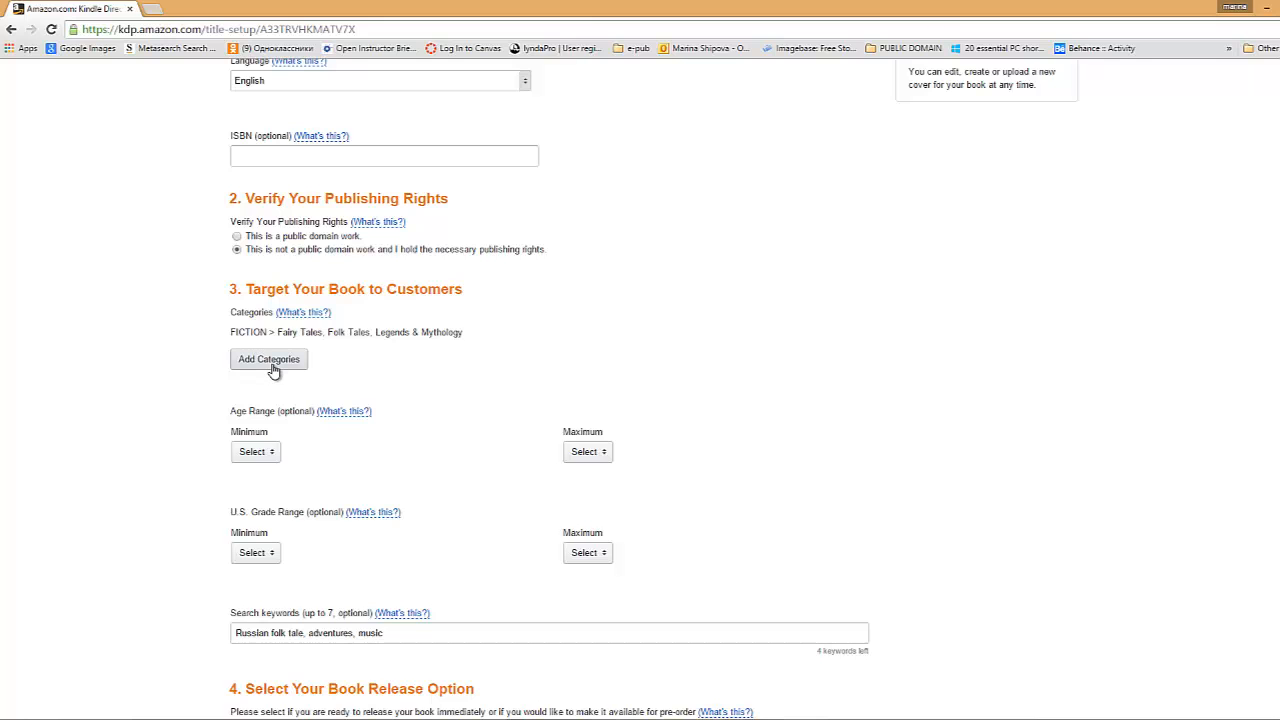
{"action": "scroll", "coordinate": [203, 286], "scroll_direction": "down", "scroll_amount": 3}
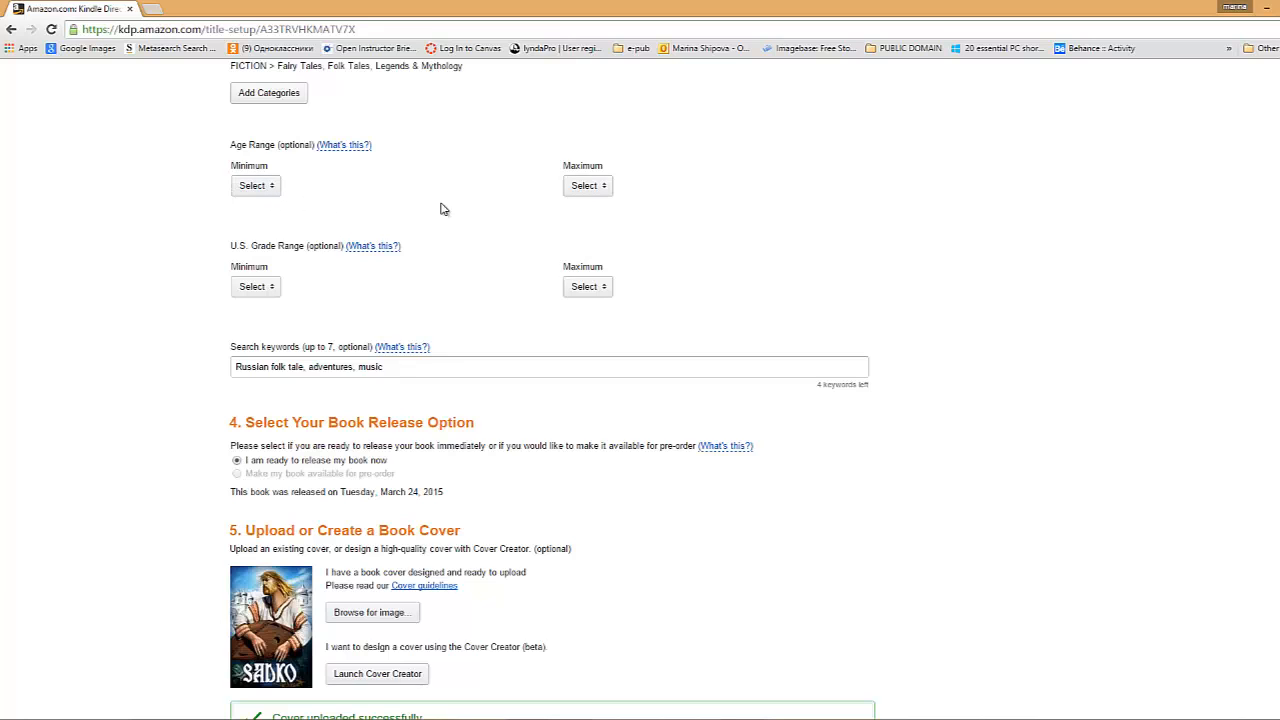
{"action": "scroll", "coordinate": [305, 340], "scroll_direction": "down", "scroll_amount": 3}
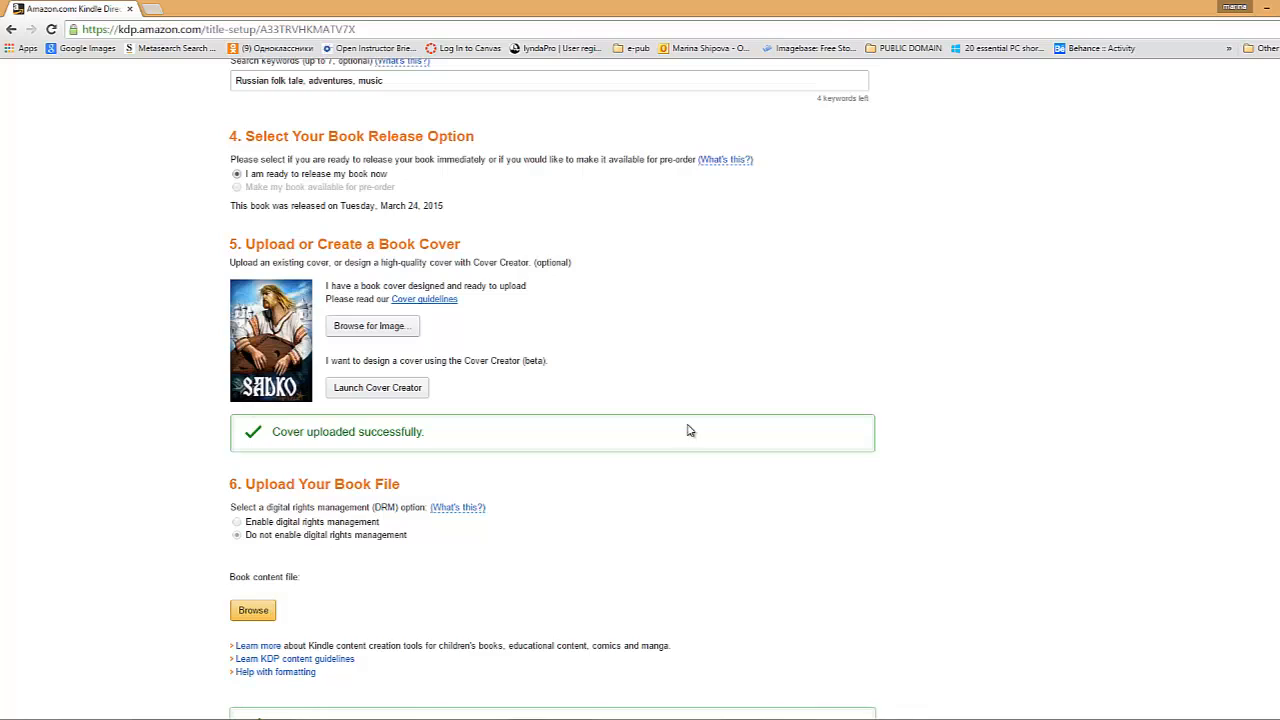
{"action": "scroll", "coordinate": [1174, 458], "scroll_direction": "down", "scroll_amount": 3}
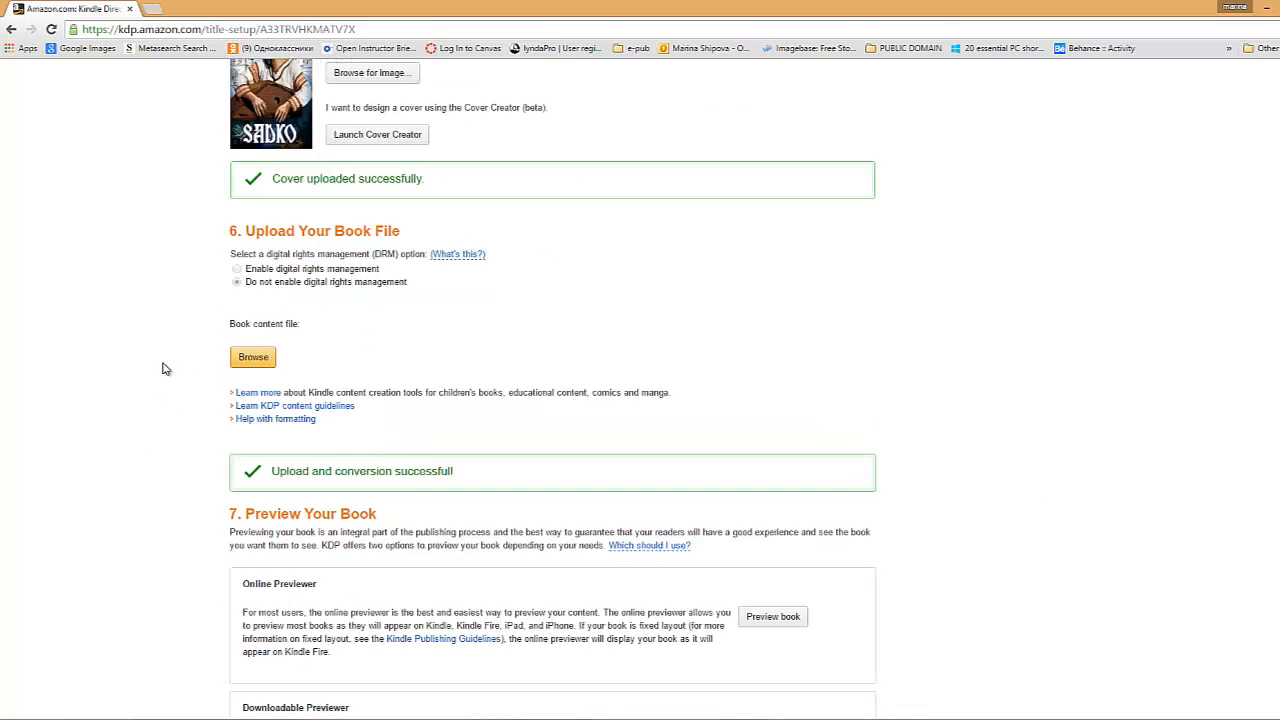
{"action": "left_click", "coordinate": [252, 360]}
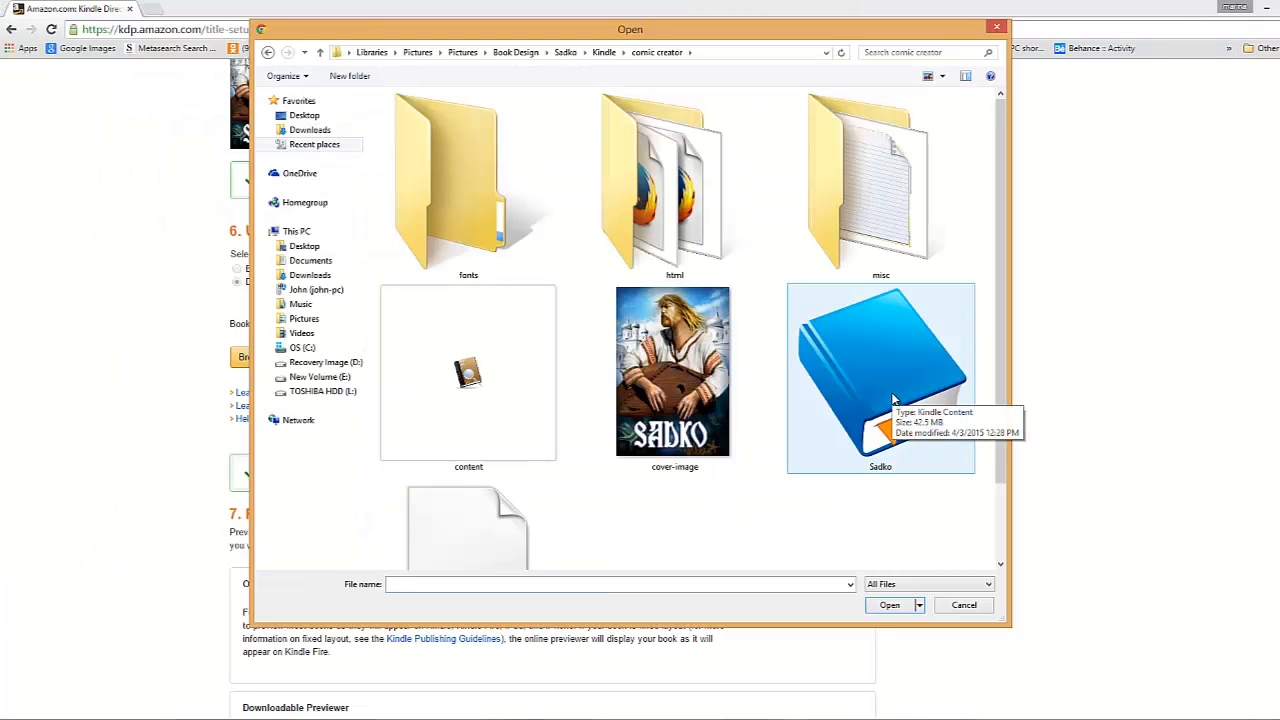
{"action": "double_click", "coordinate": [893, 399]}
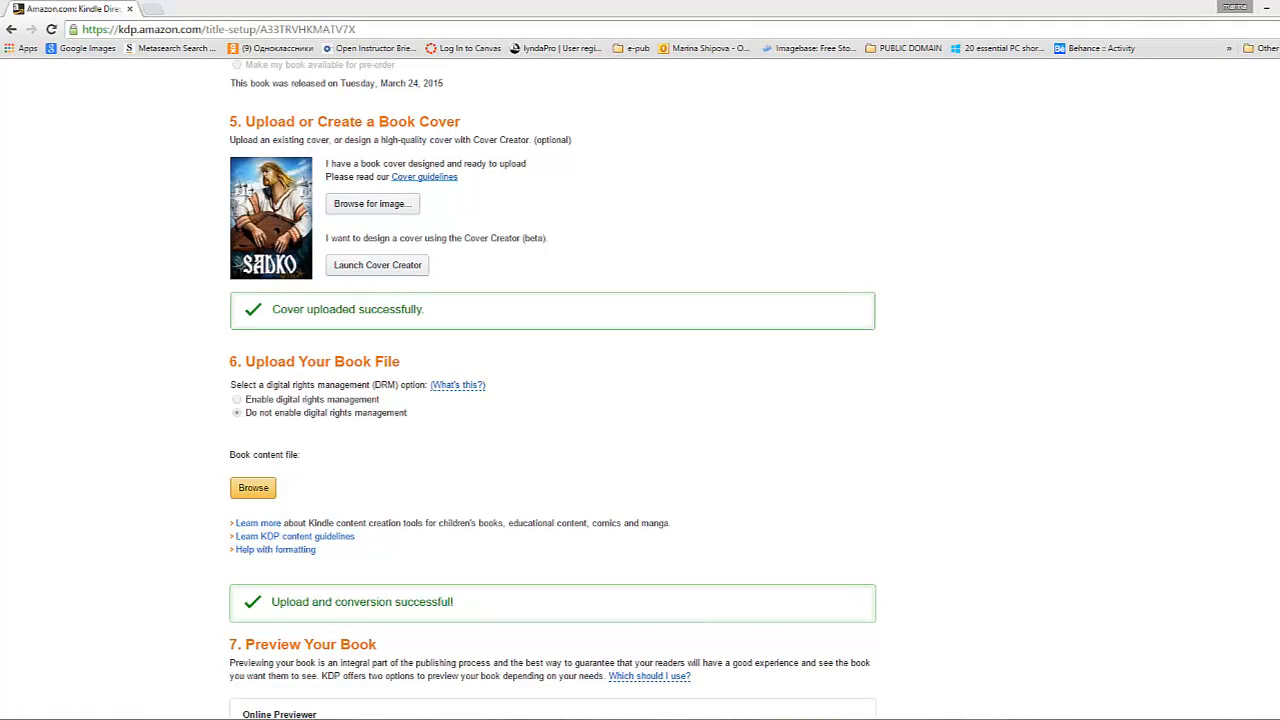
- Open the uploaded book in the online previewer
{"action": "scroll", "coordinate": [1120, 463], "scroll_direction": "down", "scroll_amount": 1}
{"action": "scroll", "coordinate": [614, 508], "scroll_direction": "down", "scroll_amount": 3}
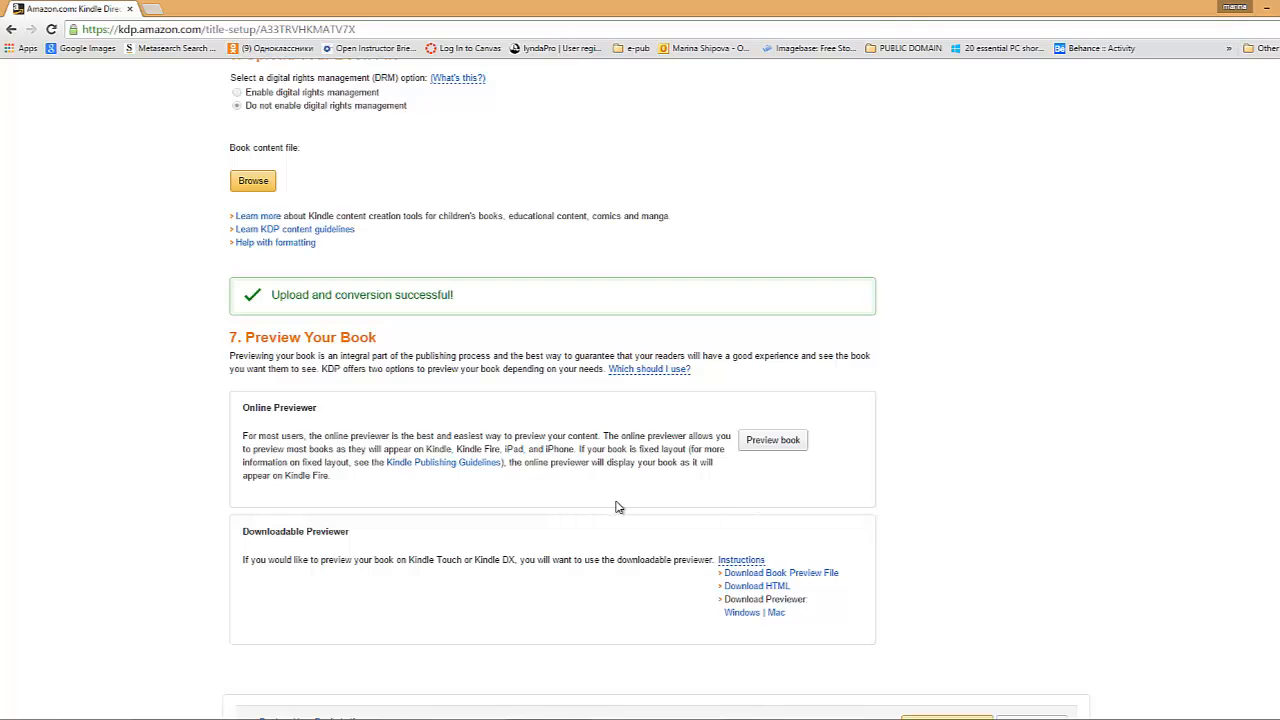
{"action": "left_click", "coordinate": [770, 440]}
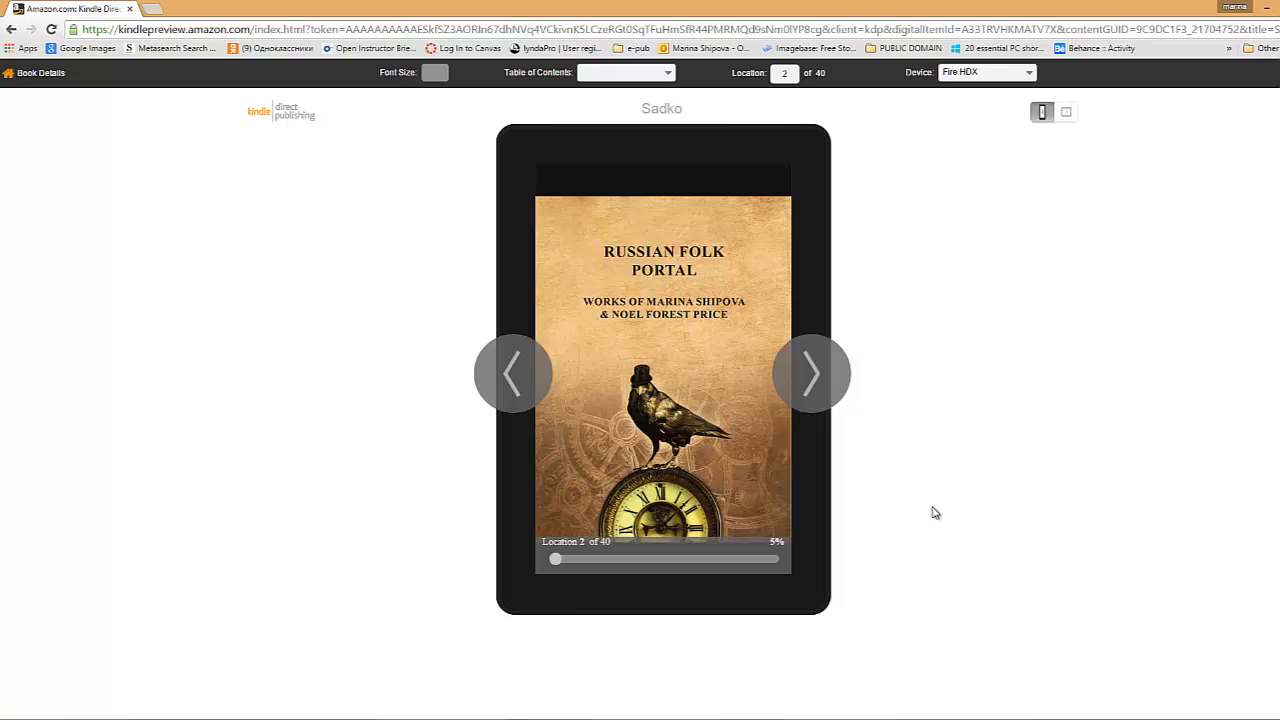
- Page through the opening pages of the Sadko preview and switch the preview device to Fire HDX 8.9
{"action": "left_click", "coordinate": [815, 378]}
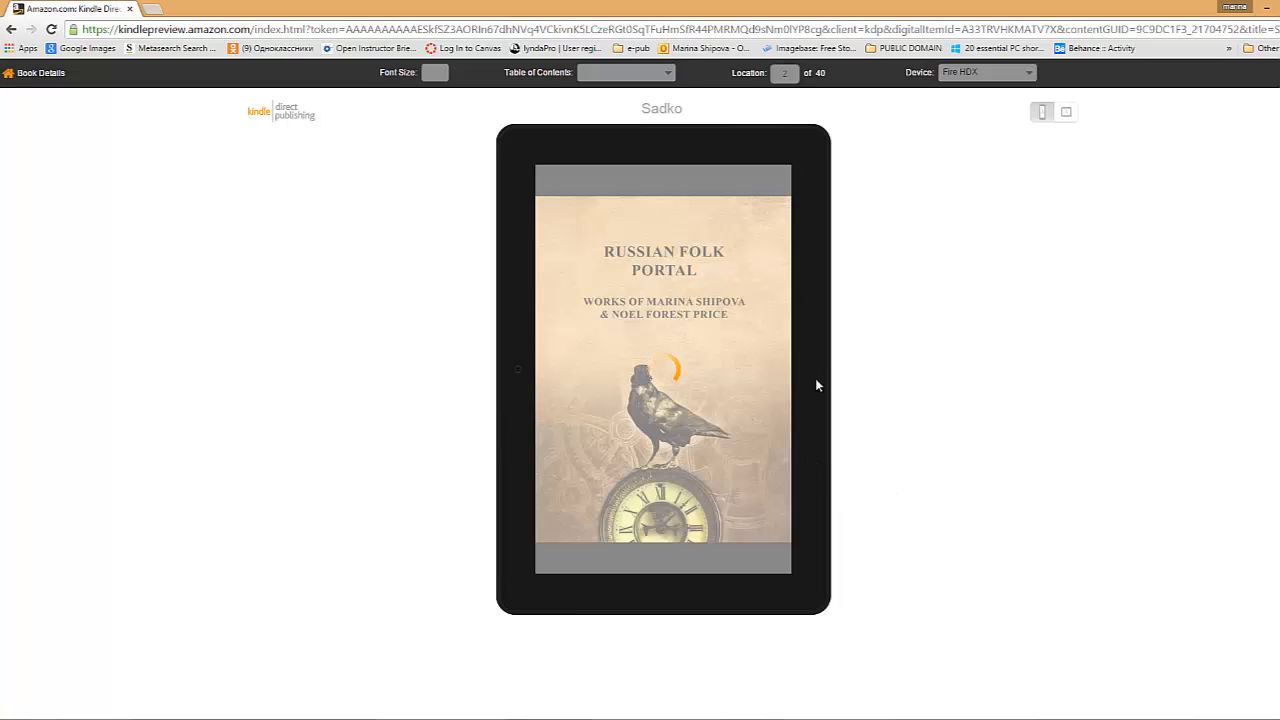
{"action": "left_click", "coordinate": [815, 378]}
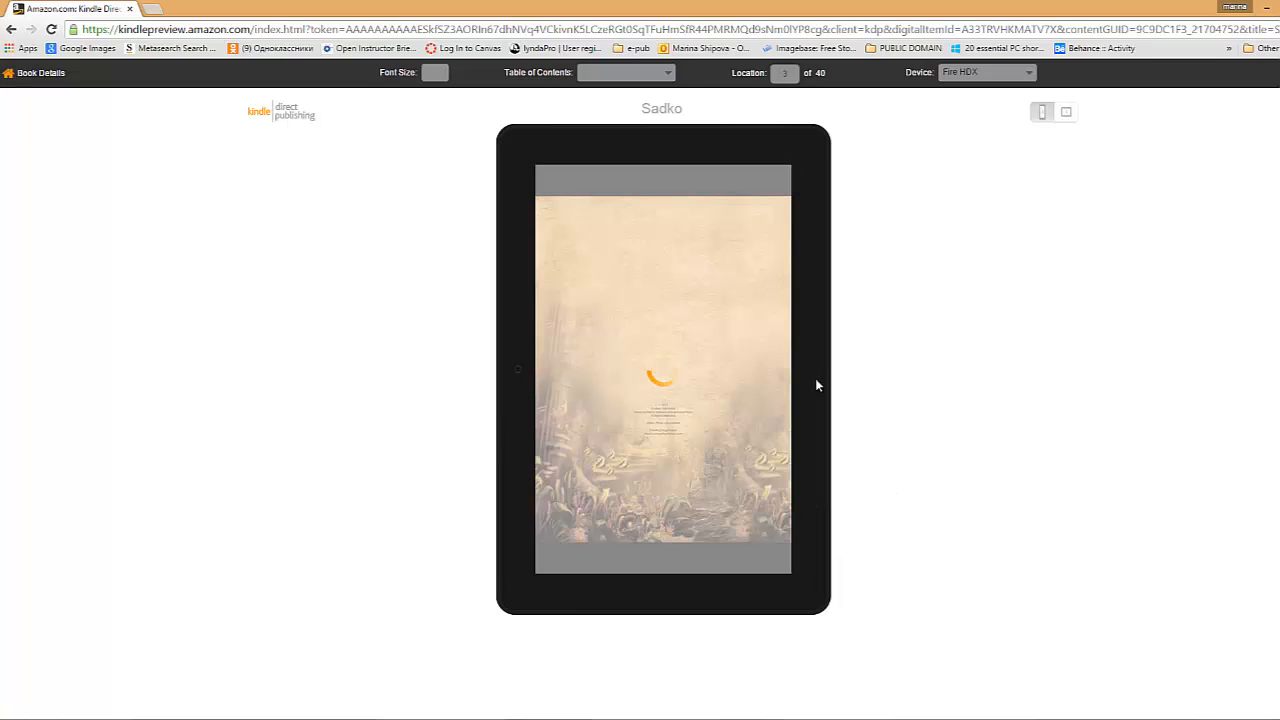
{"action": "left_click", "coordinate": [815, 380]}
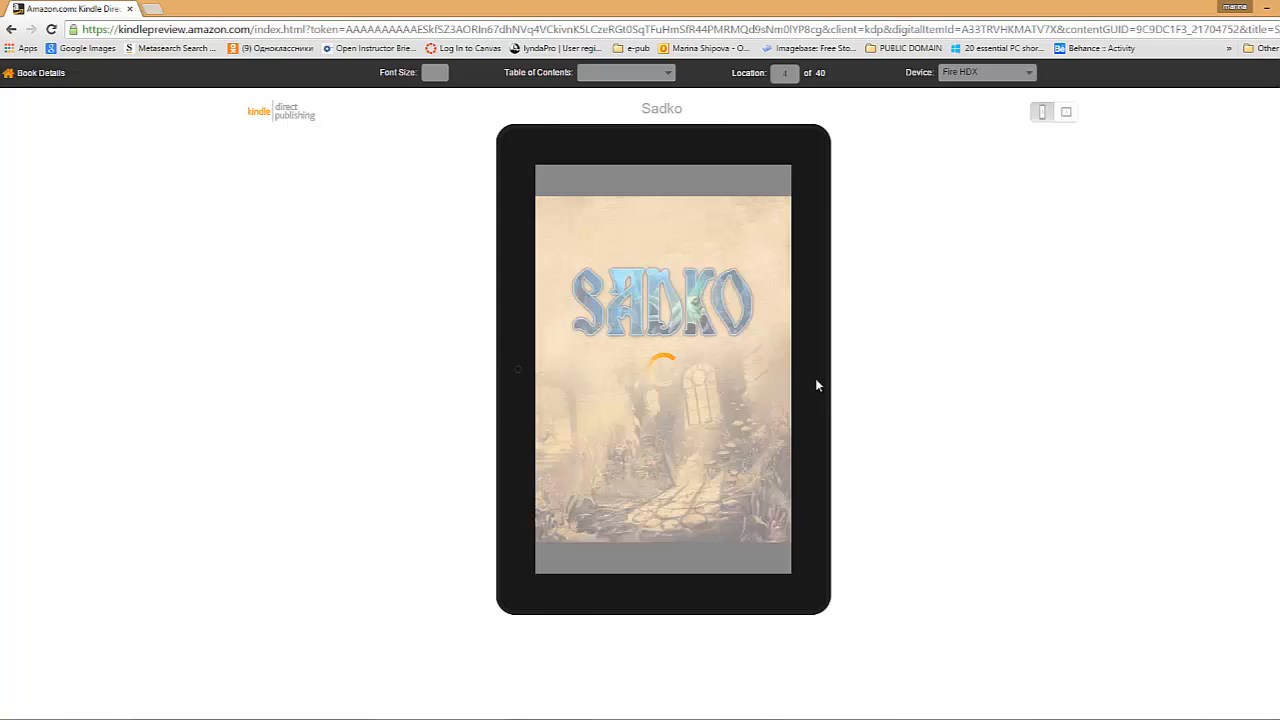
{"action": "left_click", "coordinate": [815, 378]}
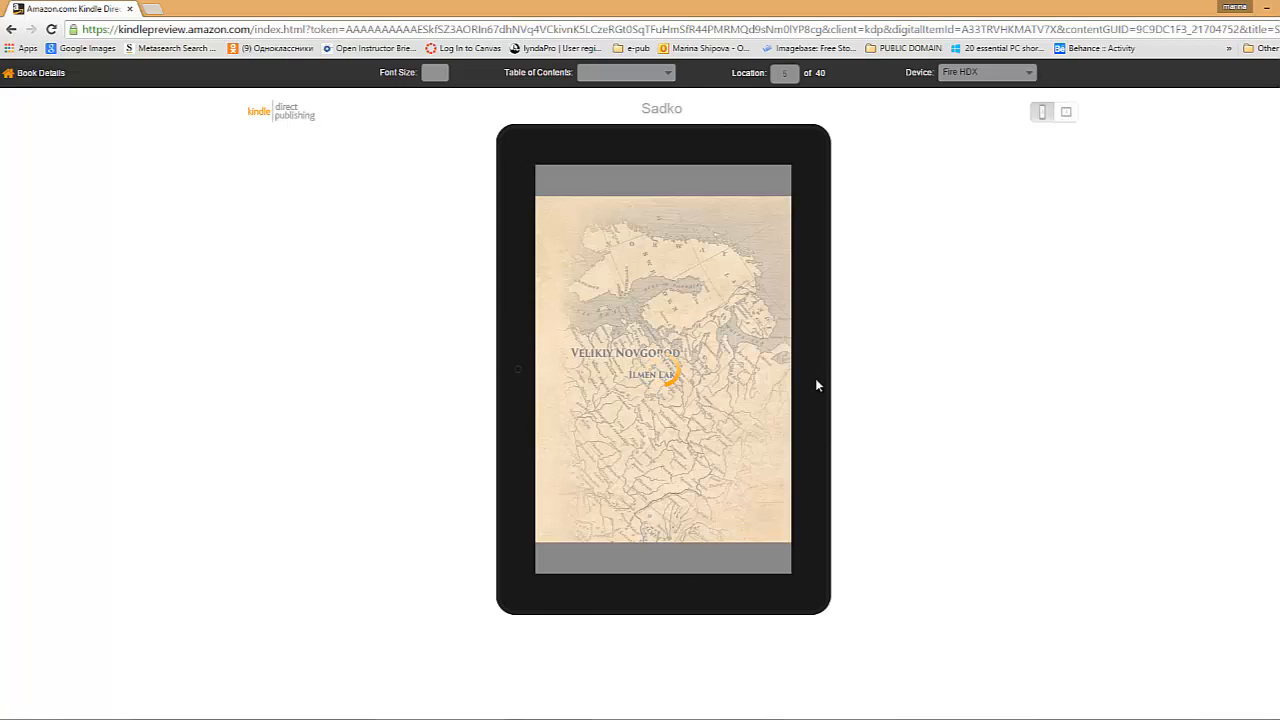
{"action": "left_click", "coordinate": [1028, 74]}
{"action": "left_click", "coordinate": [985, 88]}
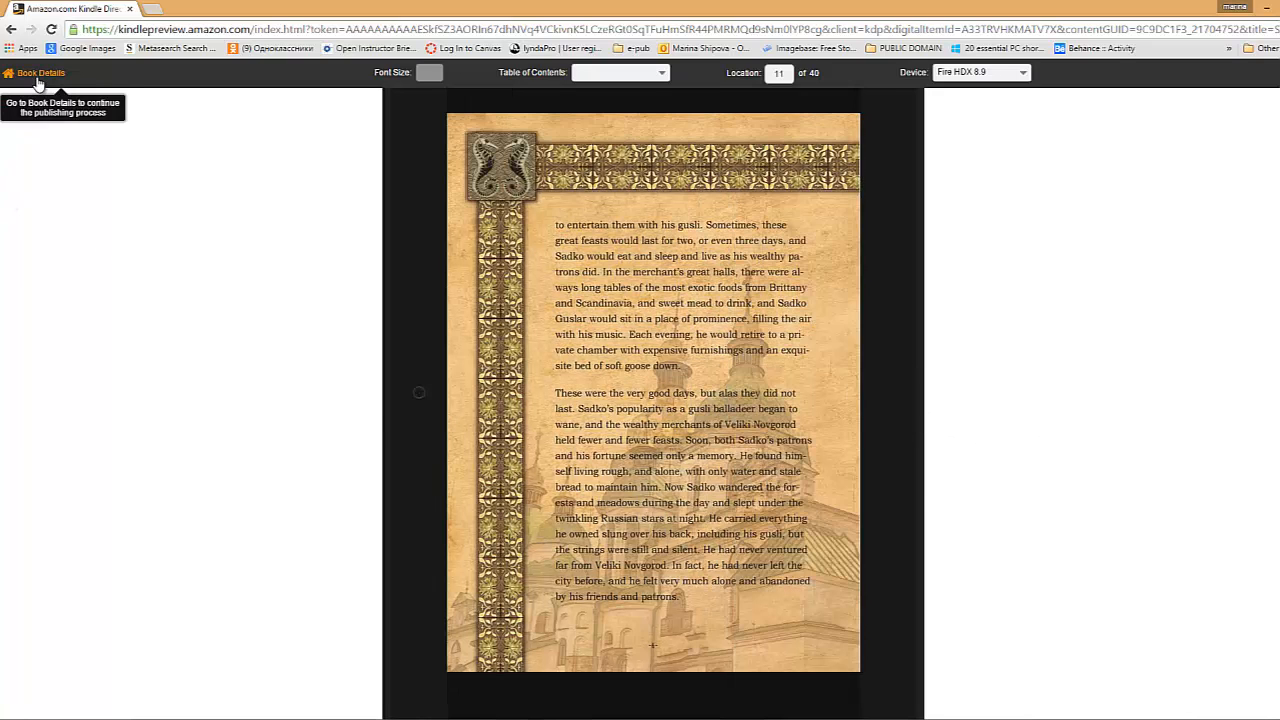
- Return from the preview to the book details, save them, and continue to Rights & Pricing
{"action": "left_click", "coordinate": [36, 84]}
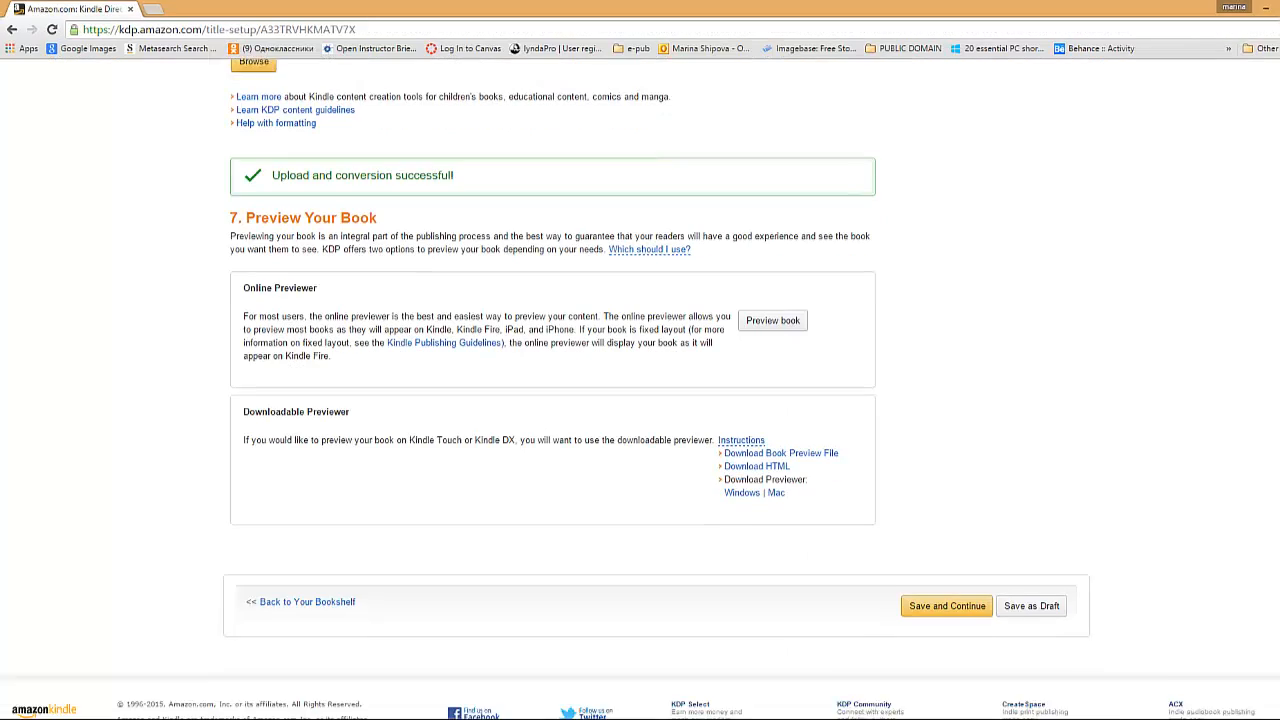
{"action": "left_click", "coordinate": [930, 560]}
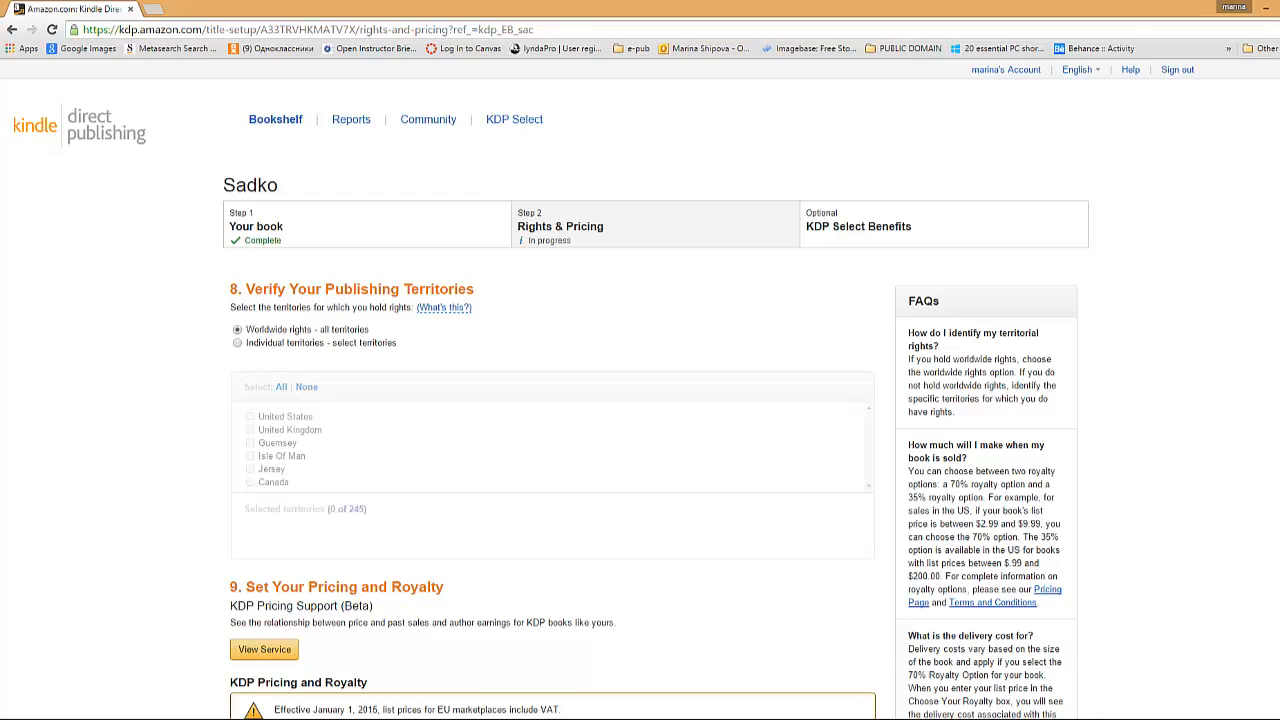
- Select the 70% royalty option for the book
{"action": "scroll", "coordinate": [640, 400], "scroll_direction": "down", "scroll_amount": 5}
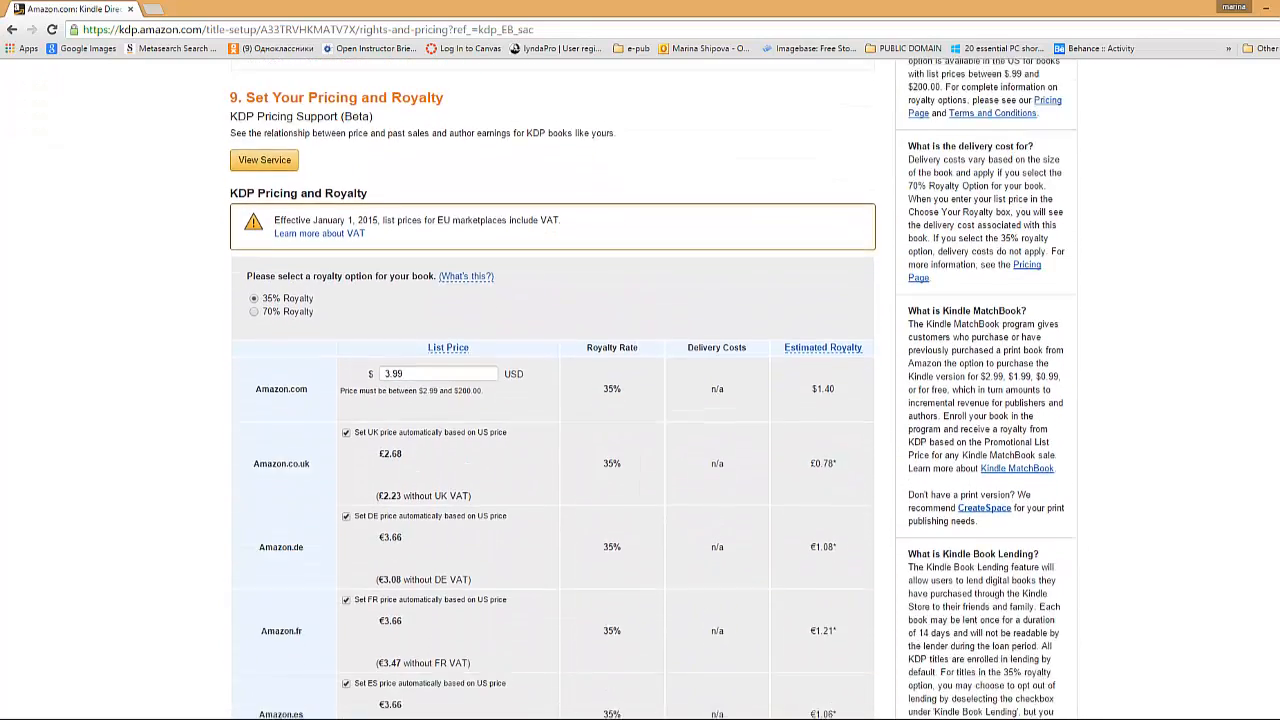
{"action": "scroll", "coordinate": [378, 203], "scroll_direction": "down", "scroll_amount": 1}
{"action": "left_click", "coordinate": [254, 186]}
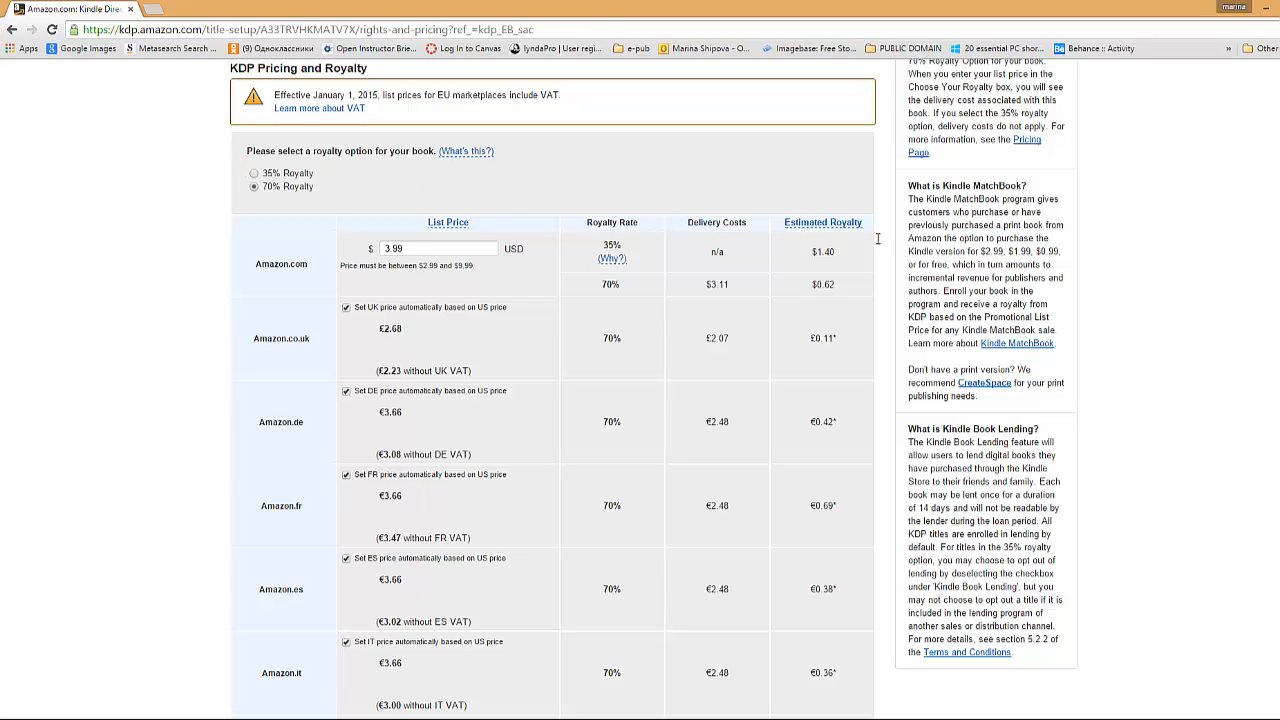
- Review the list prices and royalties for each Amazon marketplace, and check the Kindle MatchBook program details
{"action": "scroll", "coordinate": [640, 400], "scroll_direction": "down", "scroll_amount": 6}
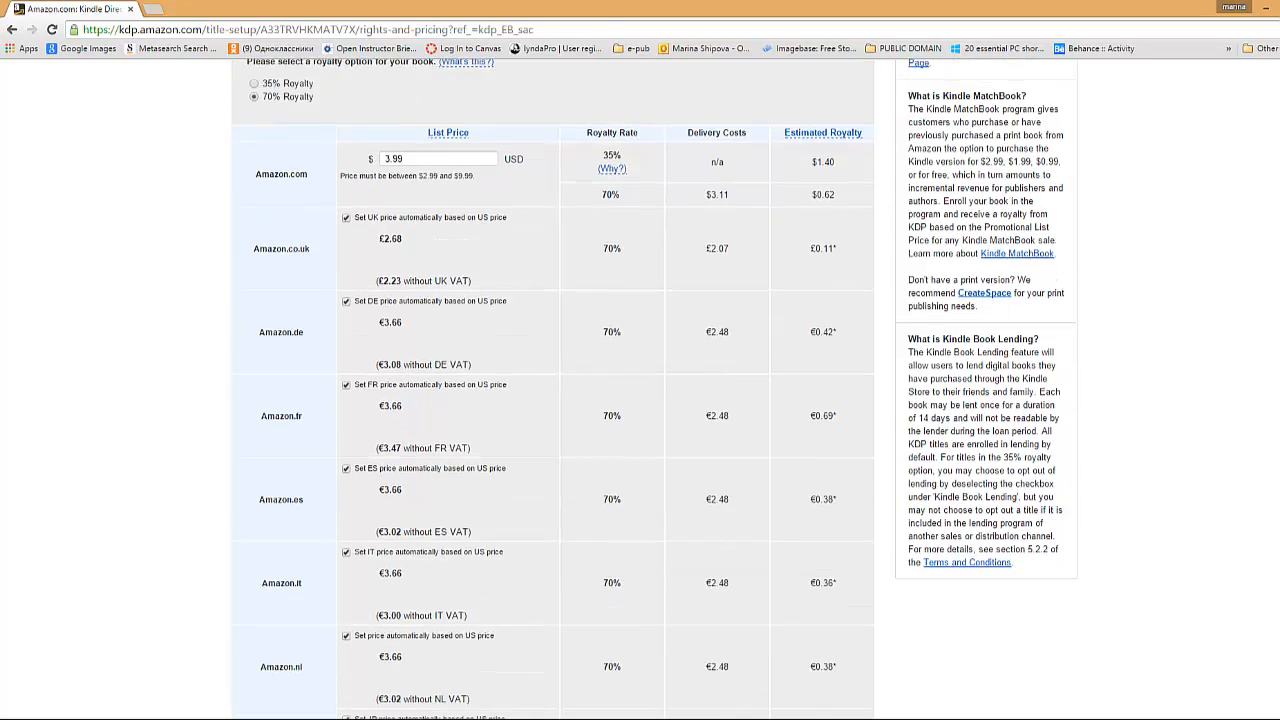
{"action": "scroll", "coordinate": [553, 400], "scroll_direction": "down", "scroll_amount": 5}
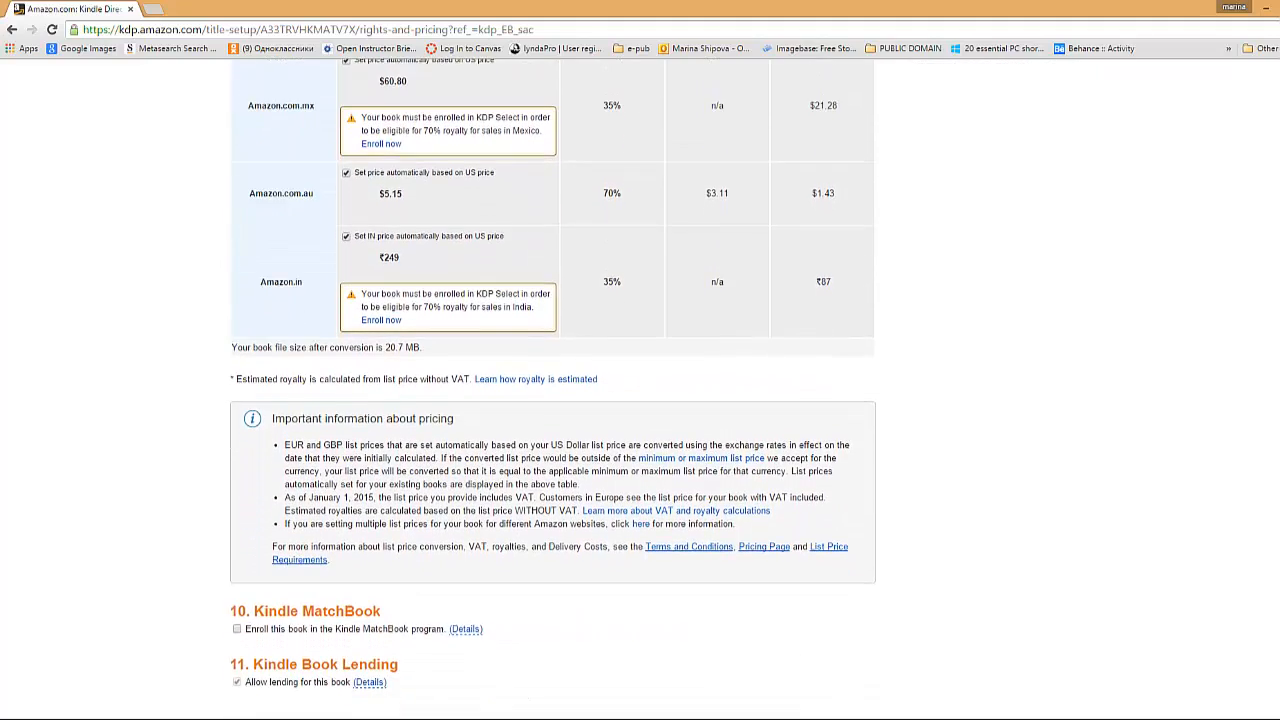
{"action": "scroll", "coordinate": [553, 400], "scroll_direction": "up", "scroll_amount": 5}
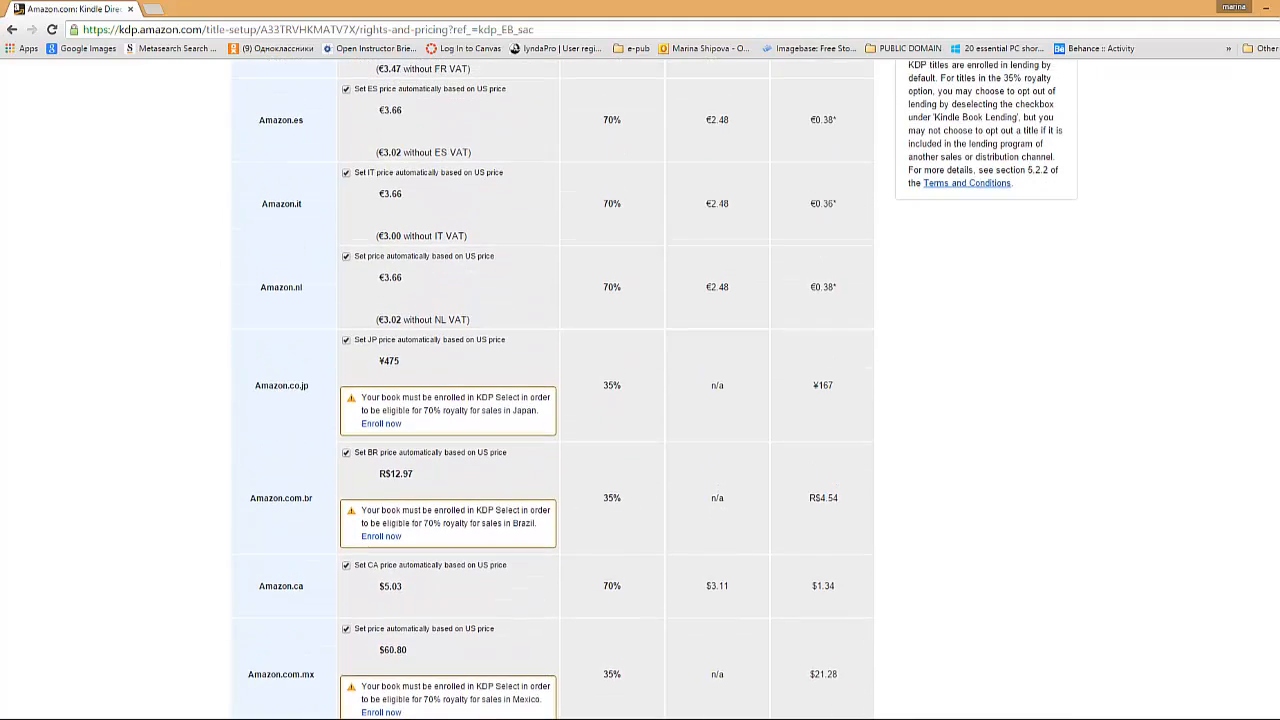
{"action": "scroll", "coordinate": [553, 400], "scroll_direction": "down", "scroll_amount": 5}
{"action": "scroll", "coordinate": [100, 440], "scroll_direction": "down", "scroll_amount": 3}
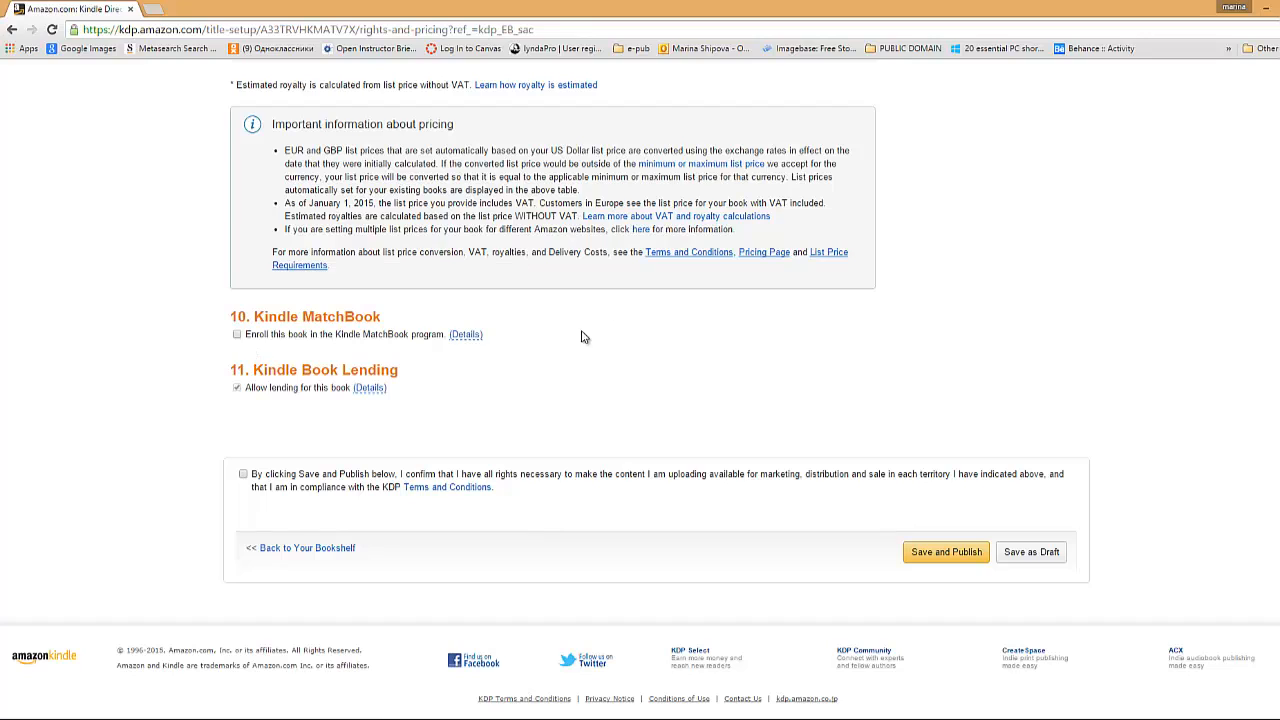
{"action": "left_click", "coordinate": [467, 336]}
- Confirm holding all necessary rights and complying with the KDP terms, and save and publish the Sadko book
{"action": "left_click", "coordinate": [245, 477]}
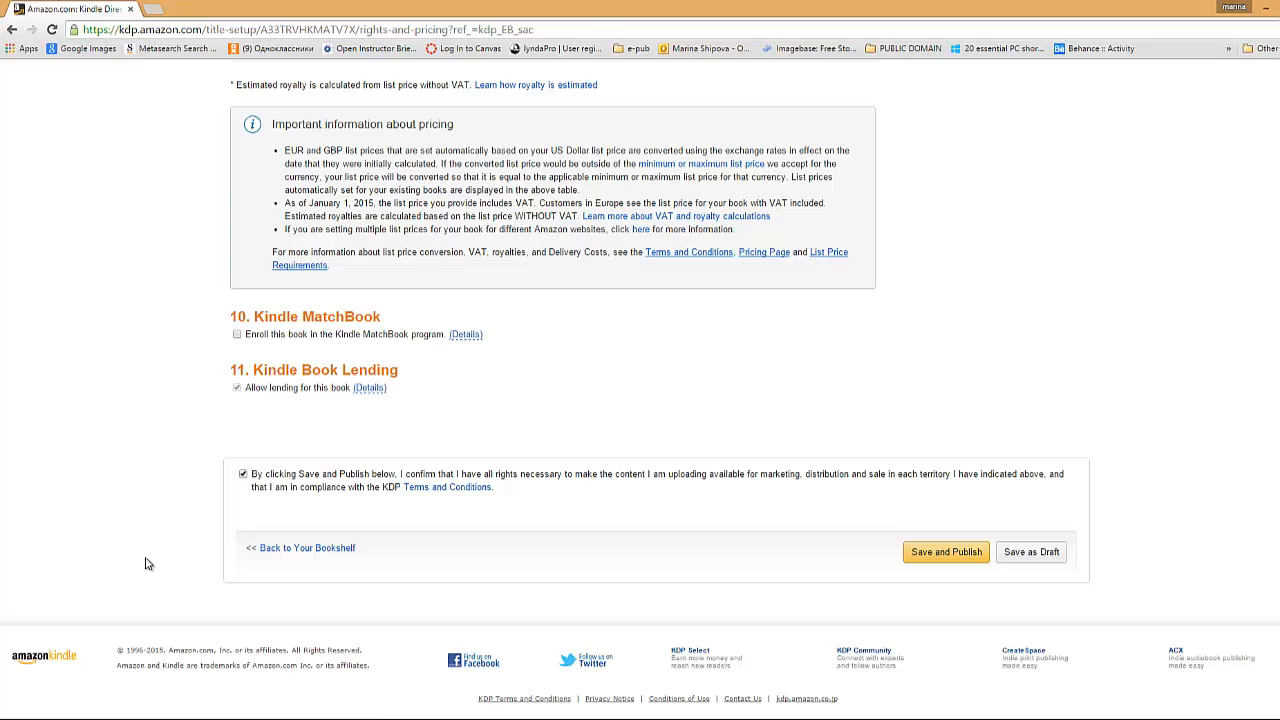
{"action": "left_click", "coordinate": [953, 557]}
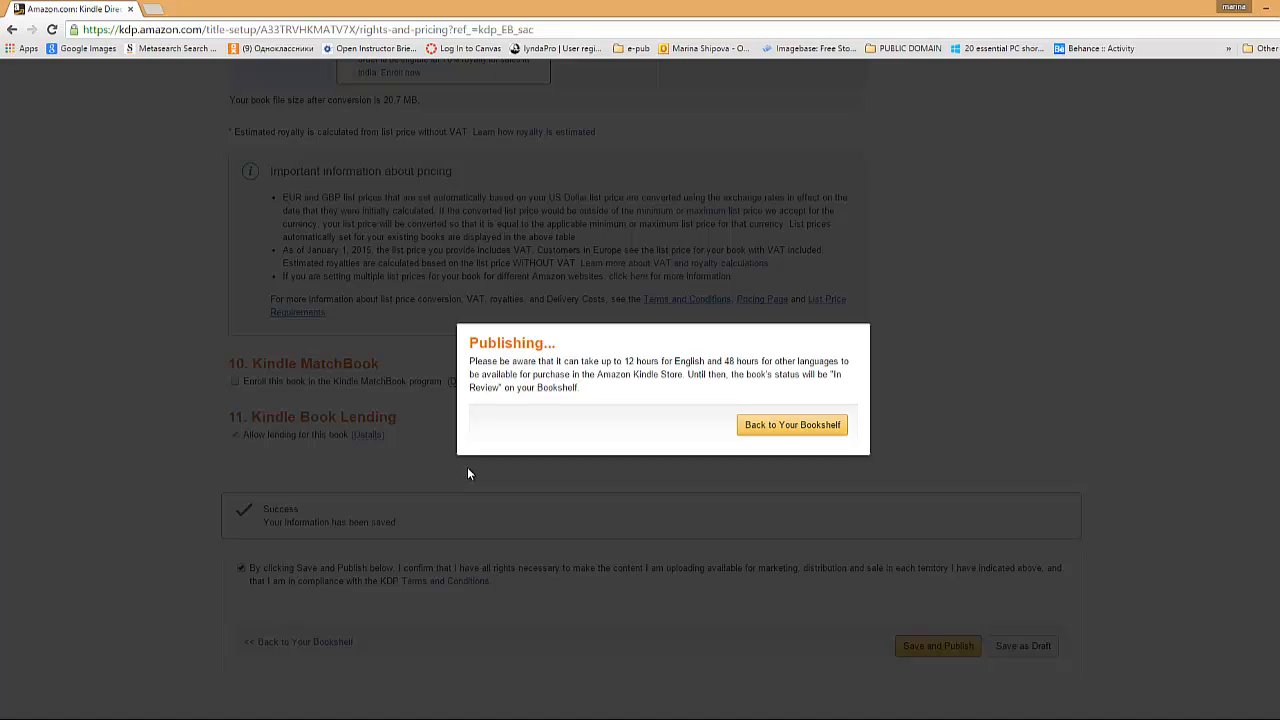
{"action": "scroll", "coordinate": [463, 480], "scroll_direction": "up", "scroll_amount": 1}
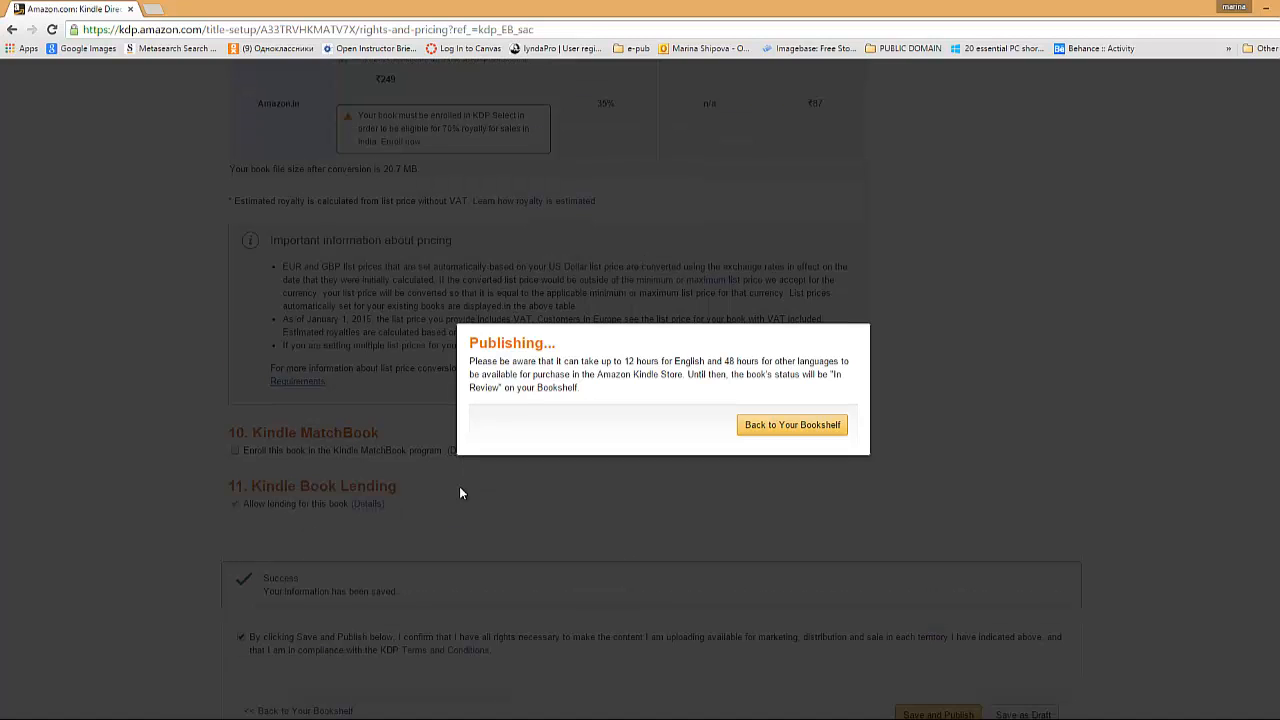